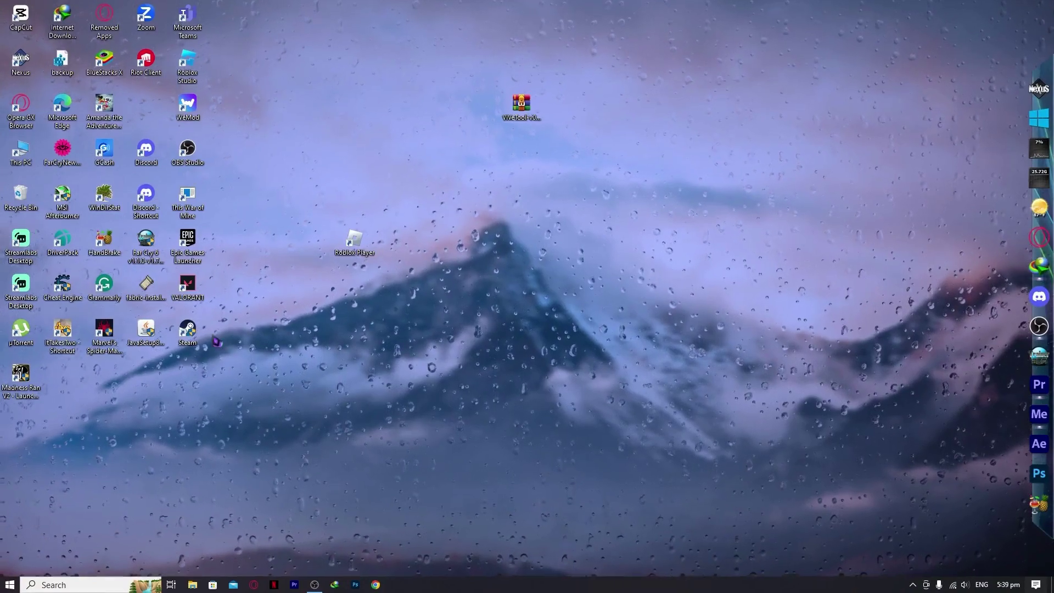
- Open the Start menu from the taskbar's Start button
left_click(9, 585)
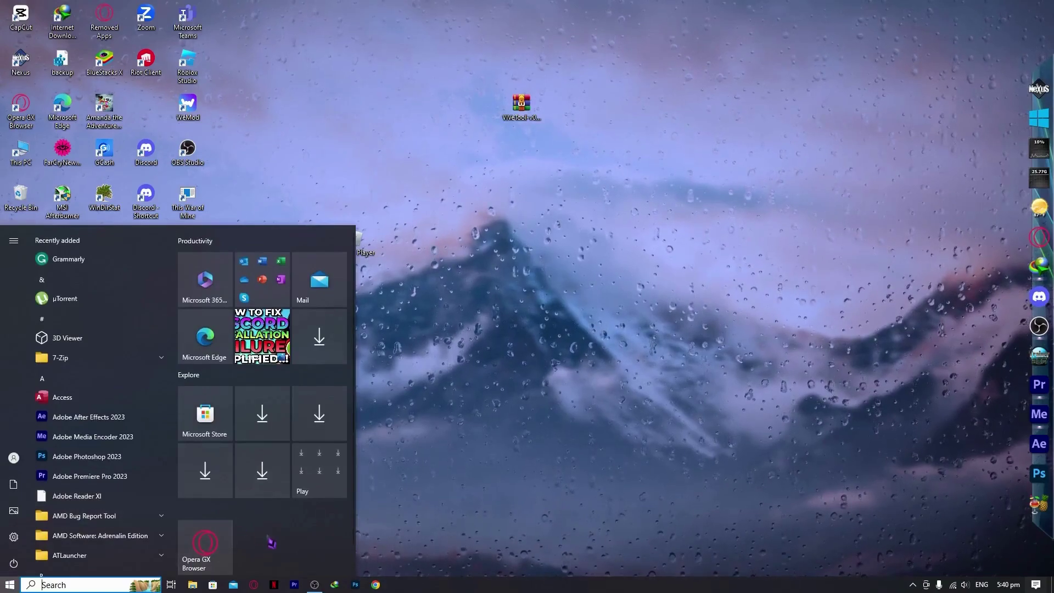
- Search for 'disk' and launch Disk Cleanup on drive C:
type("dis")
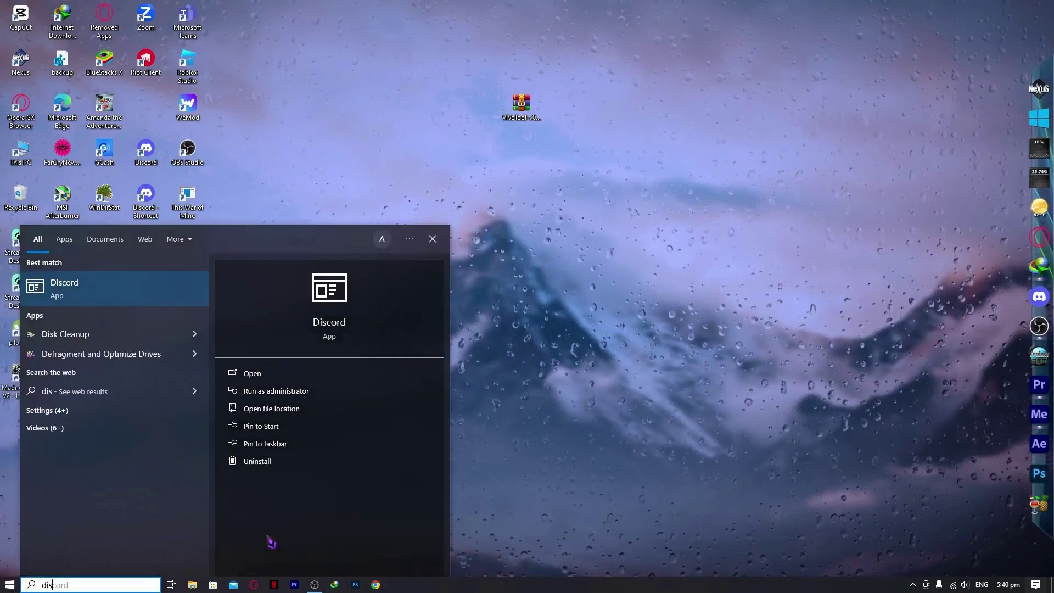
type("k")
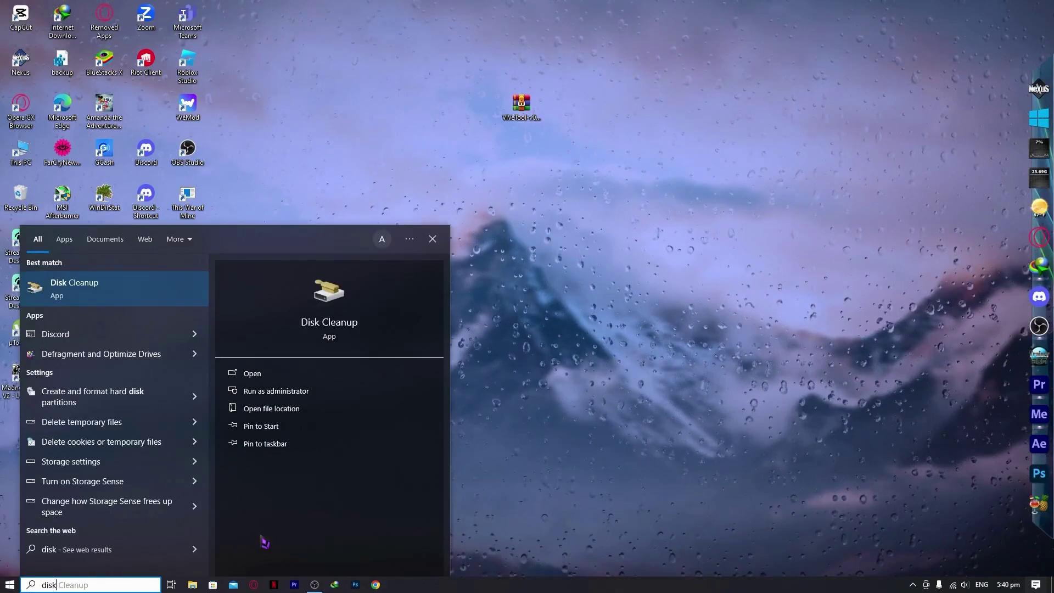
left_click(108, 300)
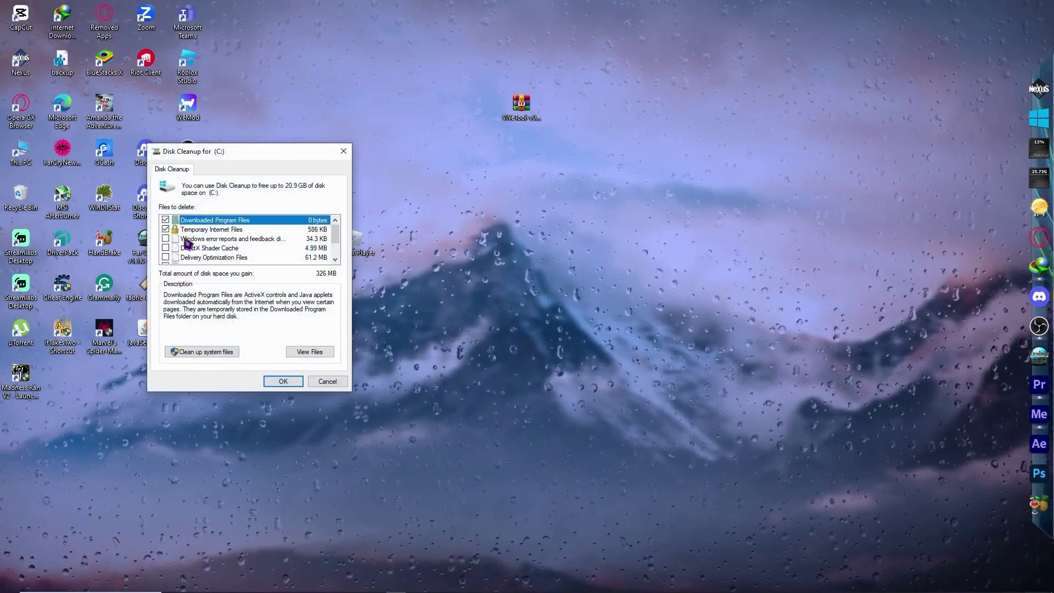
- Permanently delete only the Thumbnails, leaving Temporary Internet Files unchecked
left_click(171, 230)
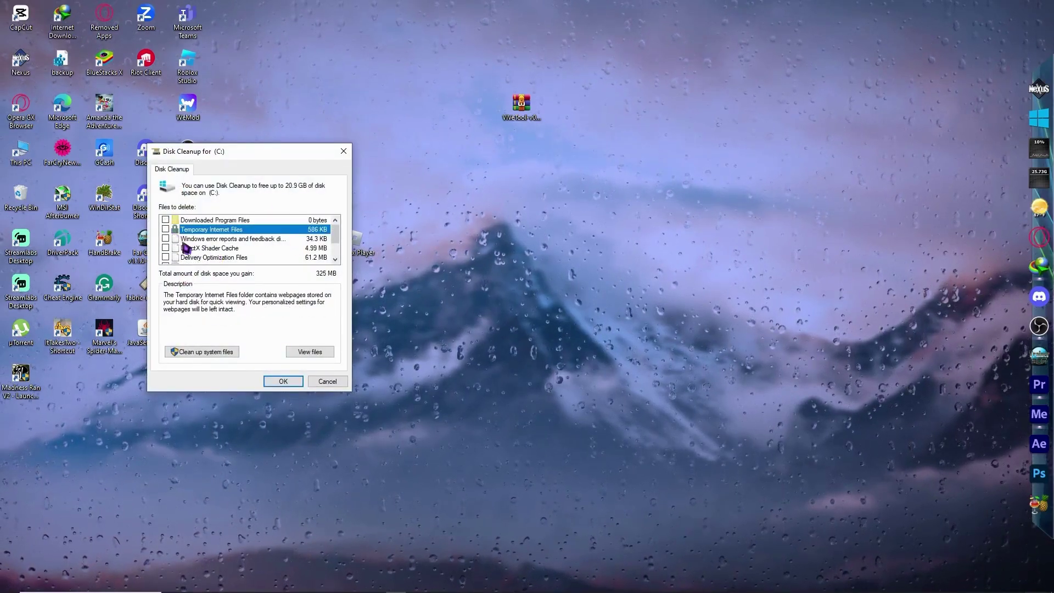
scroll(208, 256, "down", 1)
left_click(193, 258)
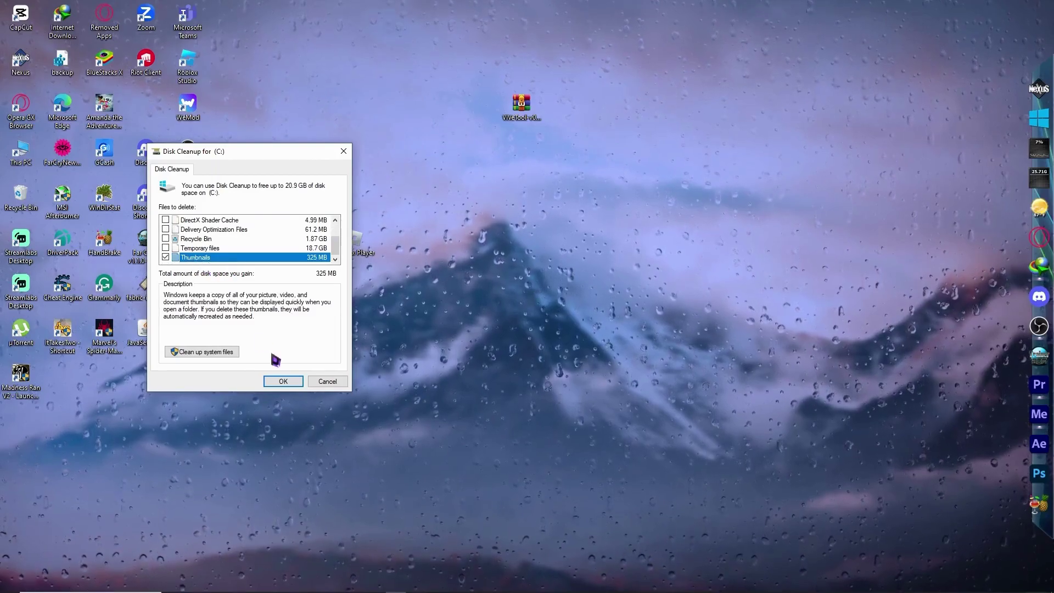
left_click(283, 383)
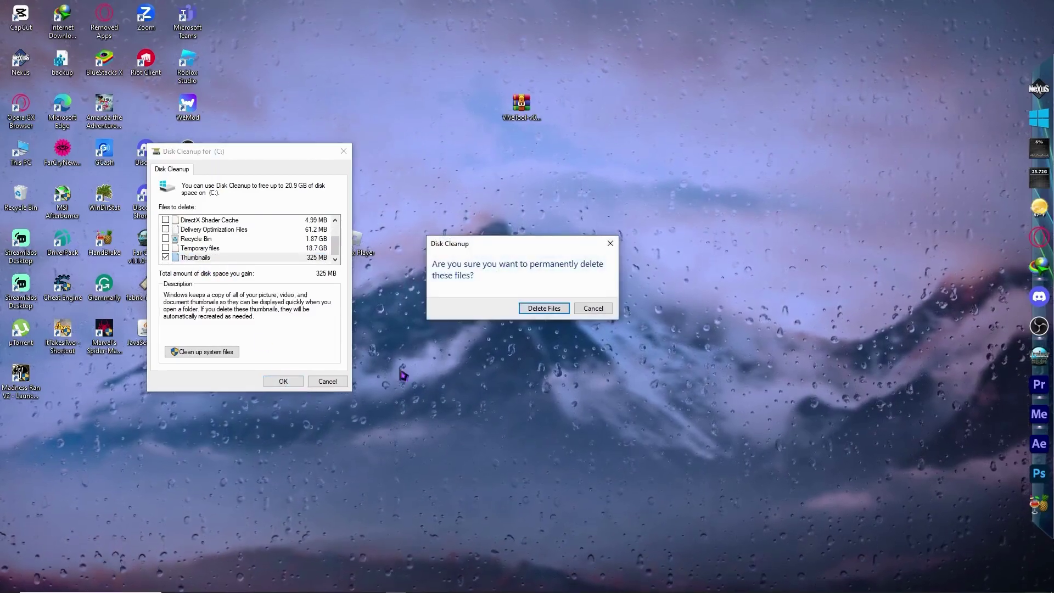
left_click(545, 309)
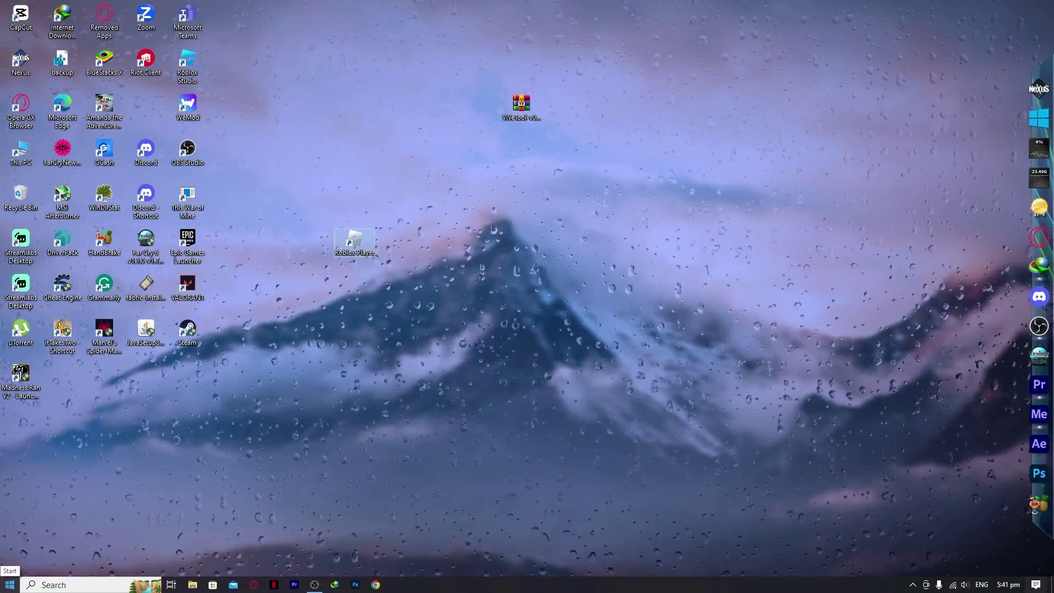
- Run 'appdata' from the Run dialog to open the AppData folder
left_click(9, 585)
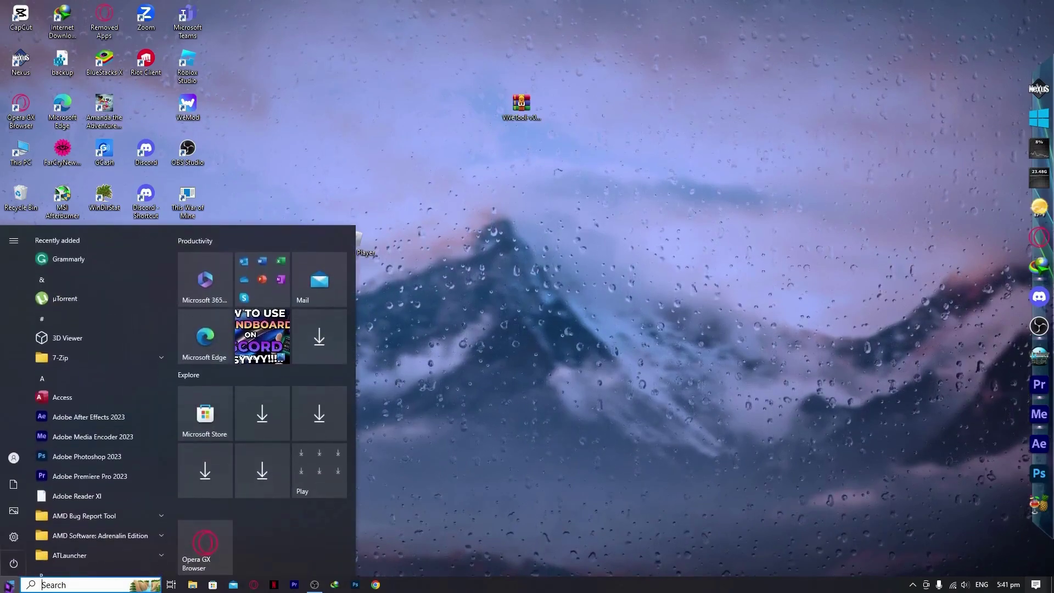
type("run")
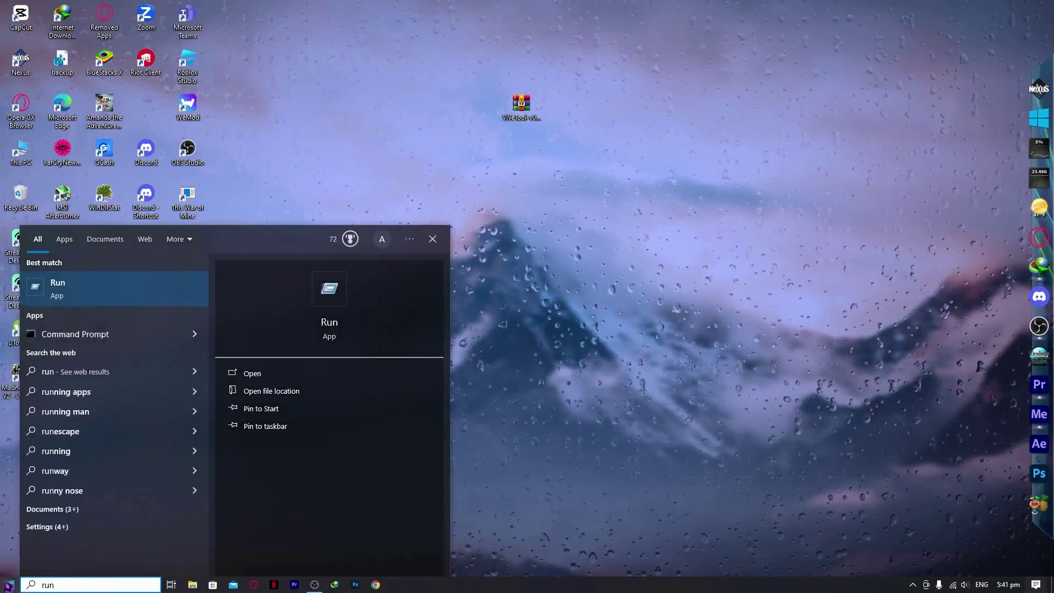
left_click(131, 296)
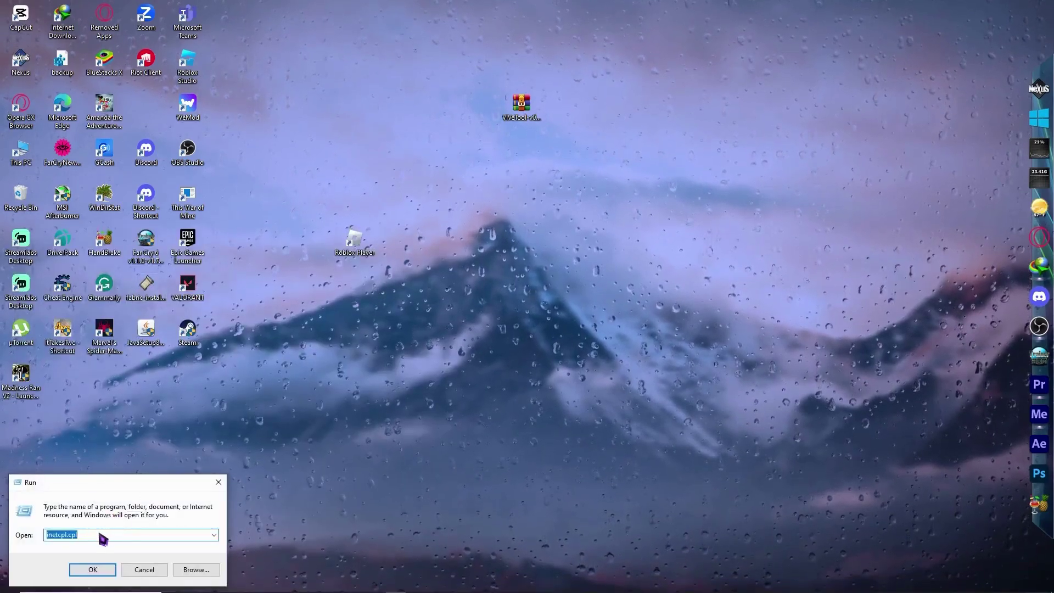
key("BackSpace")
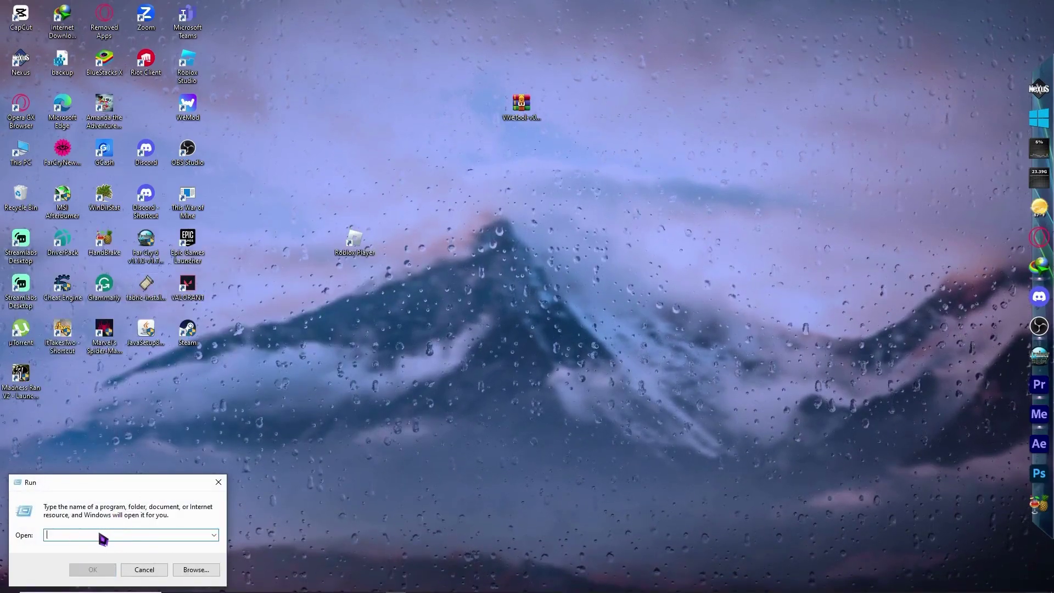
type("appdata")
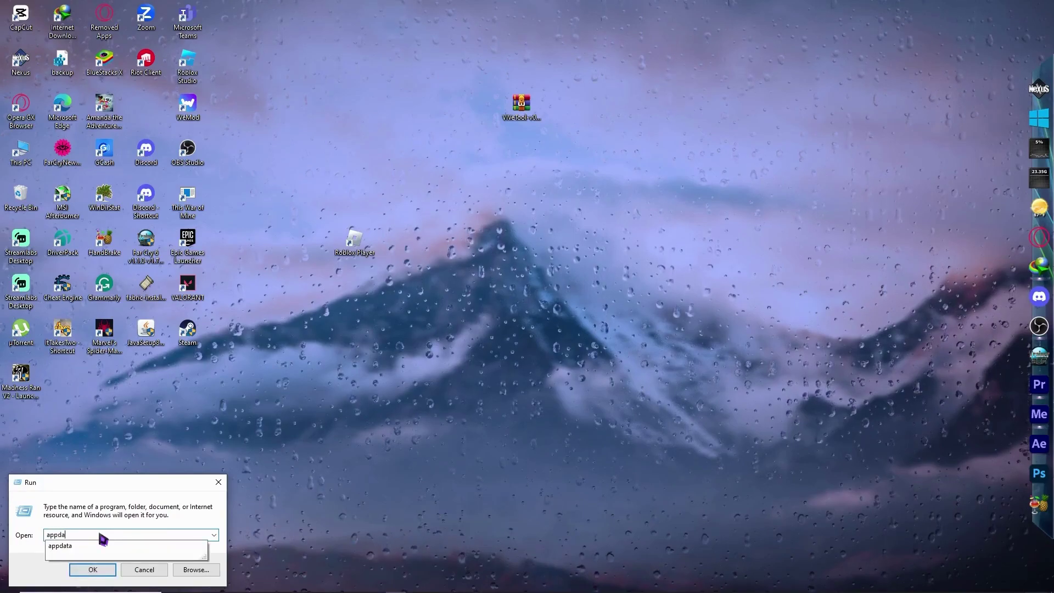
left_click(94, 569)
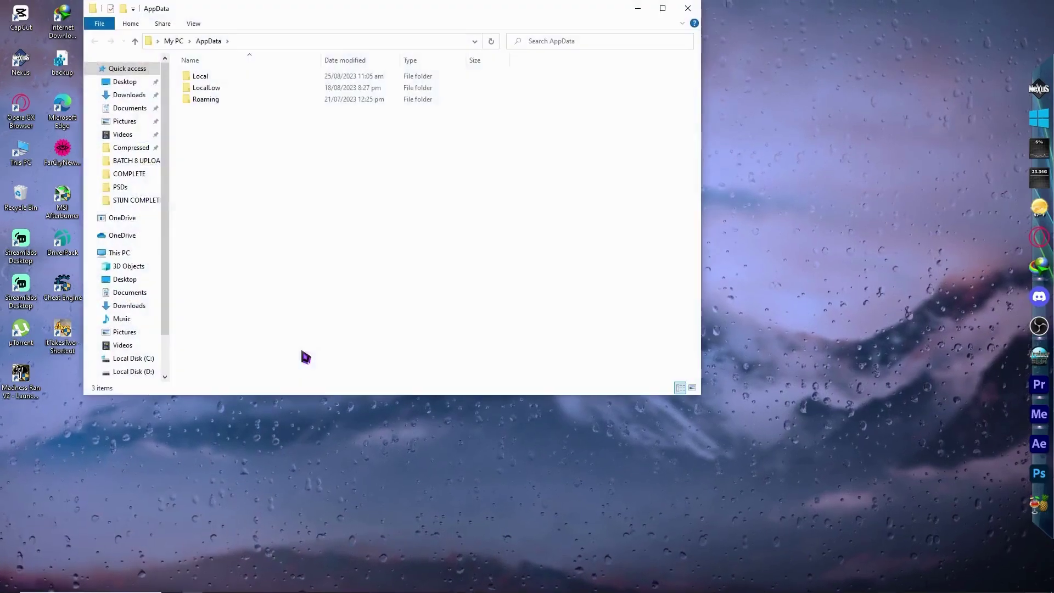
- Delete the Roblox folder from AppData\Local and close File Explorer
left_click(266, 78)
double_click(265, 79)
scroll(309, 263, "down", 5)
scroll(301, 257, "down", 5)
key("r")
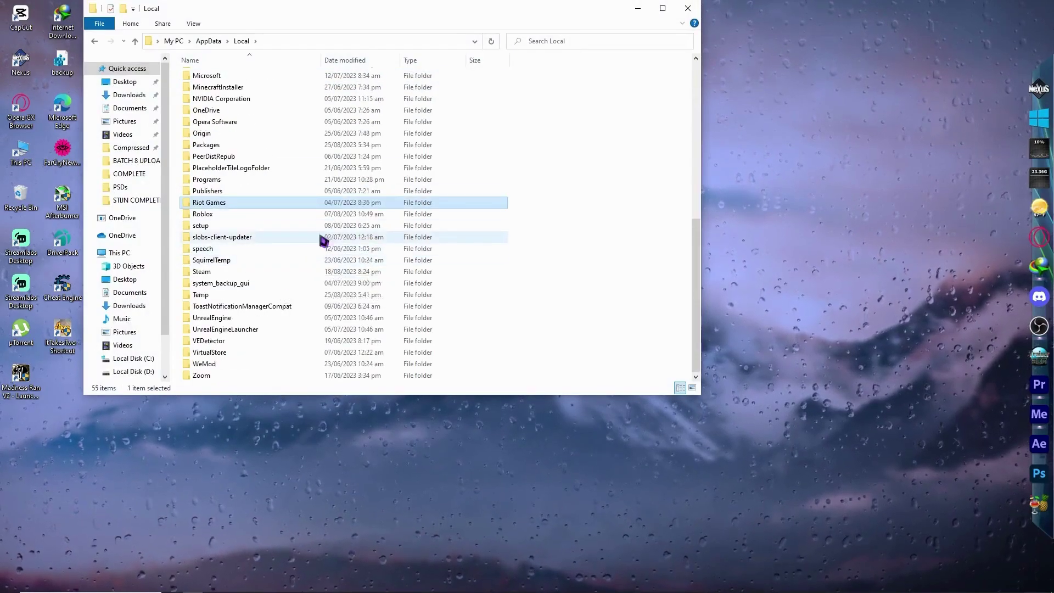
left_click(211, 216)
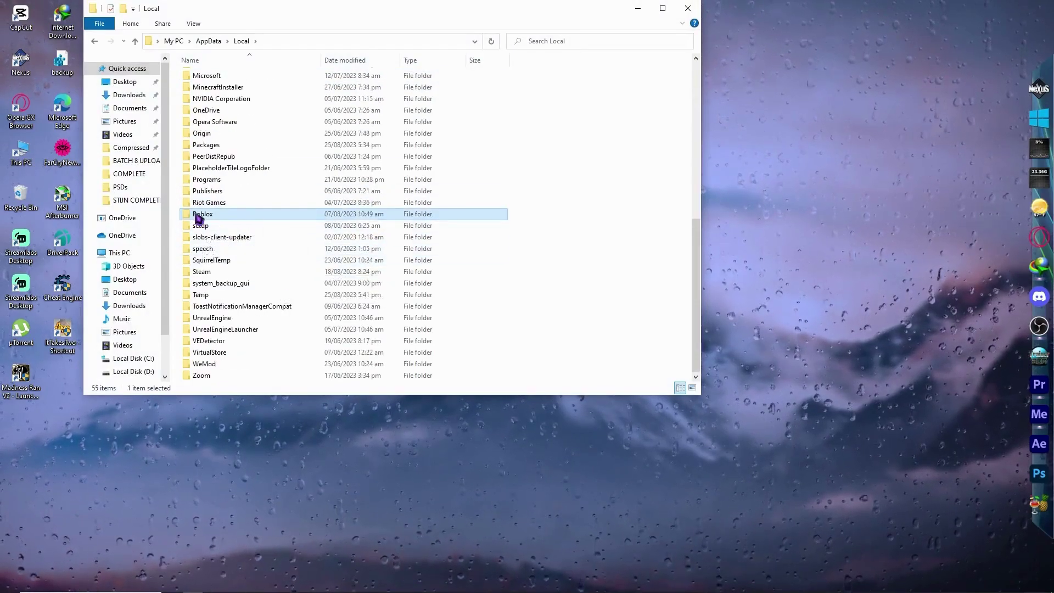
right_click(197, 216)
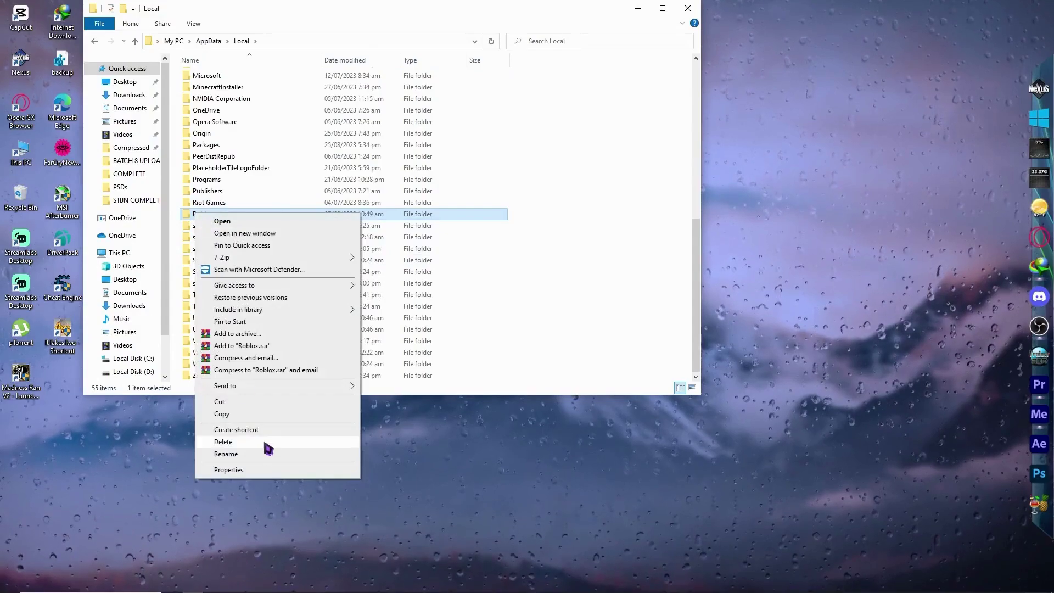
left_click(222, 442)
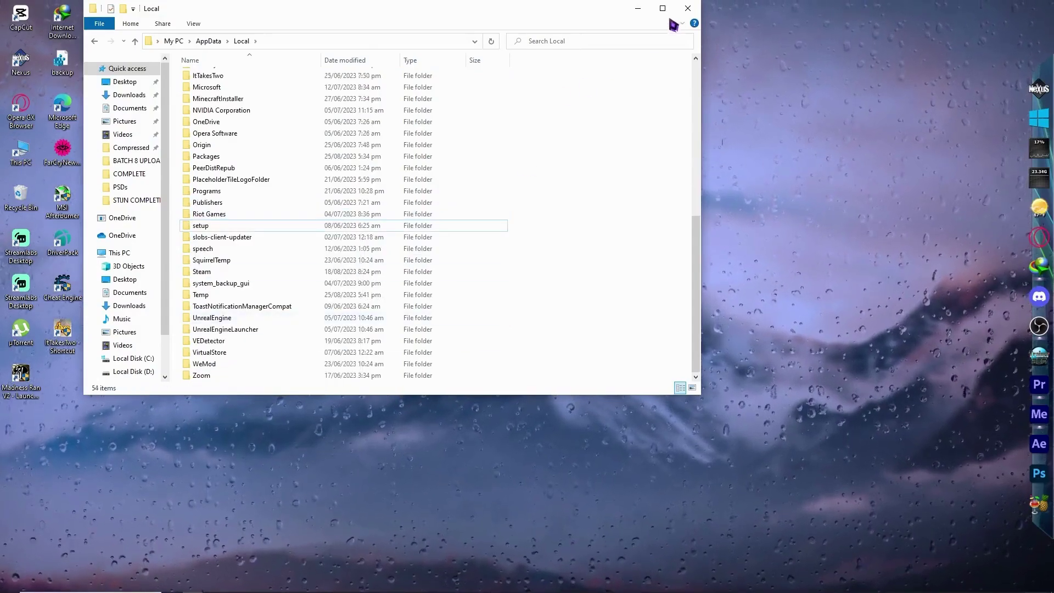
left_click(689, 10)
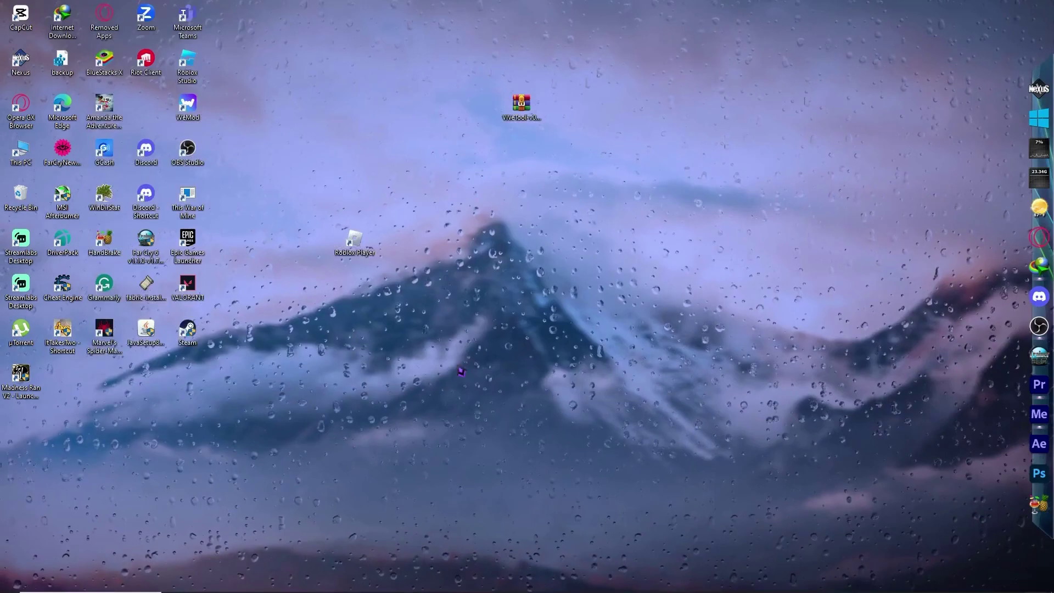
- Run '%temp%' through Win+R to open the Temp folder
key("super")
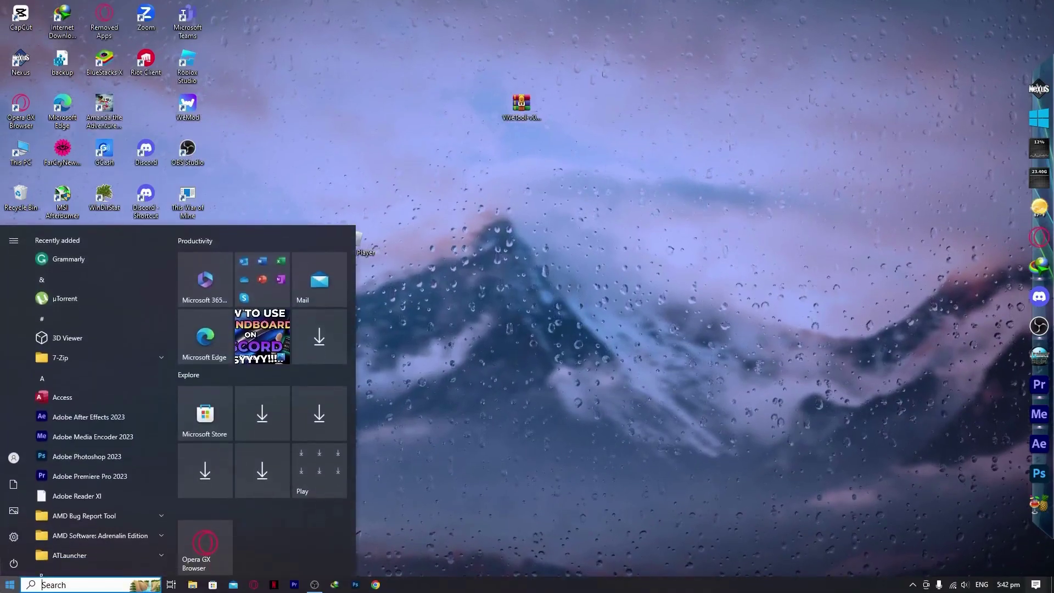
key("super+r")
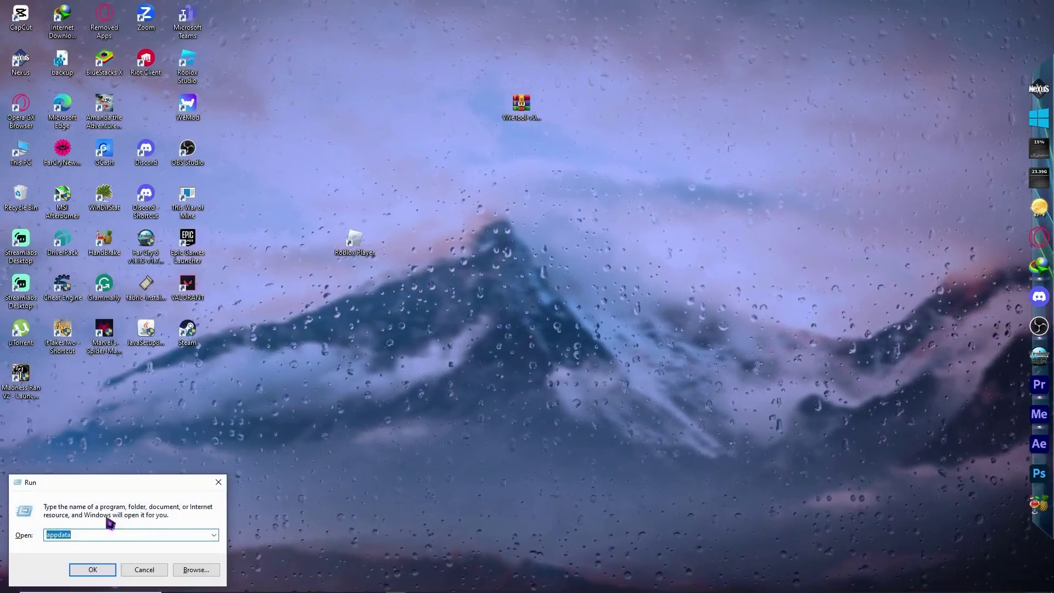
left_click(159, 536)
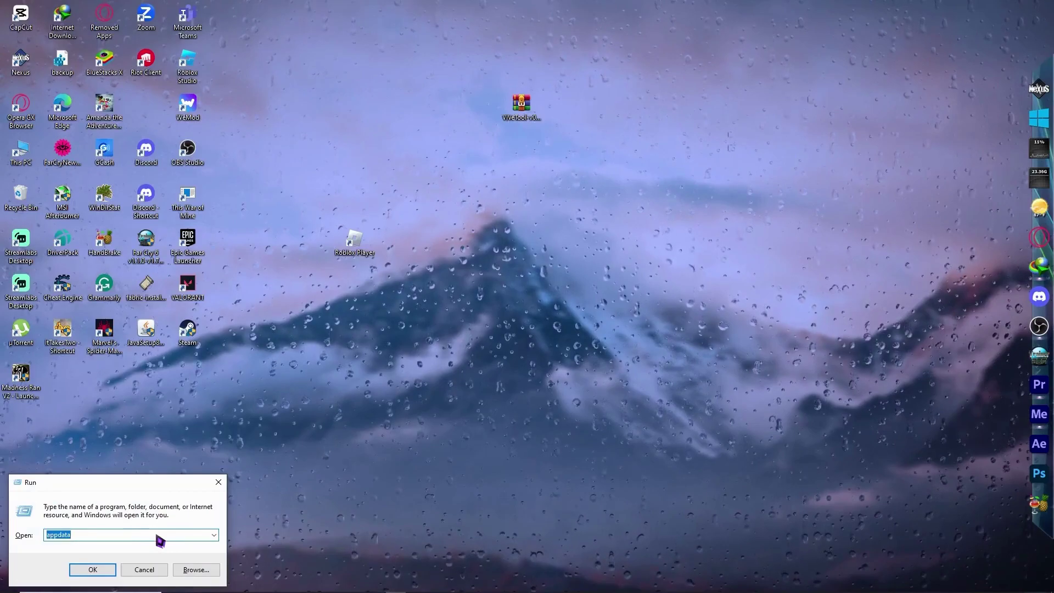
type("%temp%")
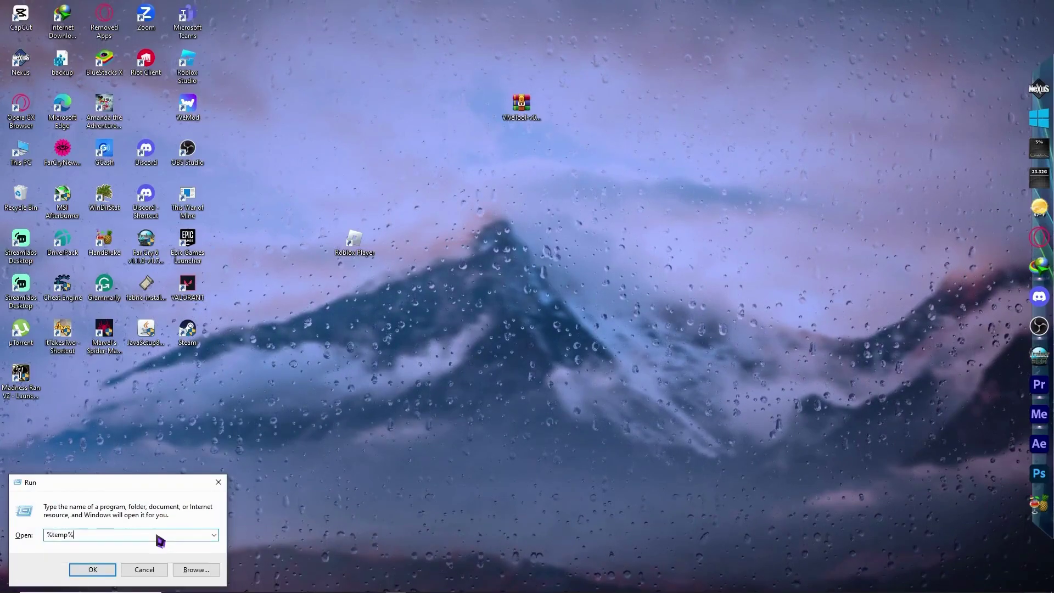
left_click(109, 569)
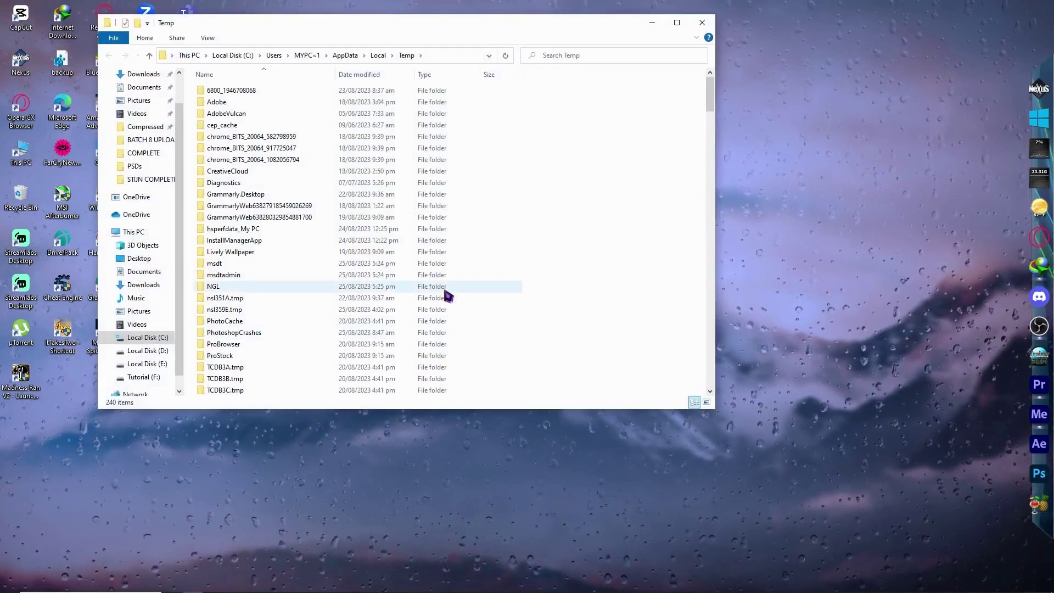
- Delete all Temp folder items, skipping those needing admin rights or in use
left_click(459, 278)
key("ctrl+a")
right_click(457, 280)
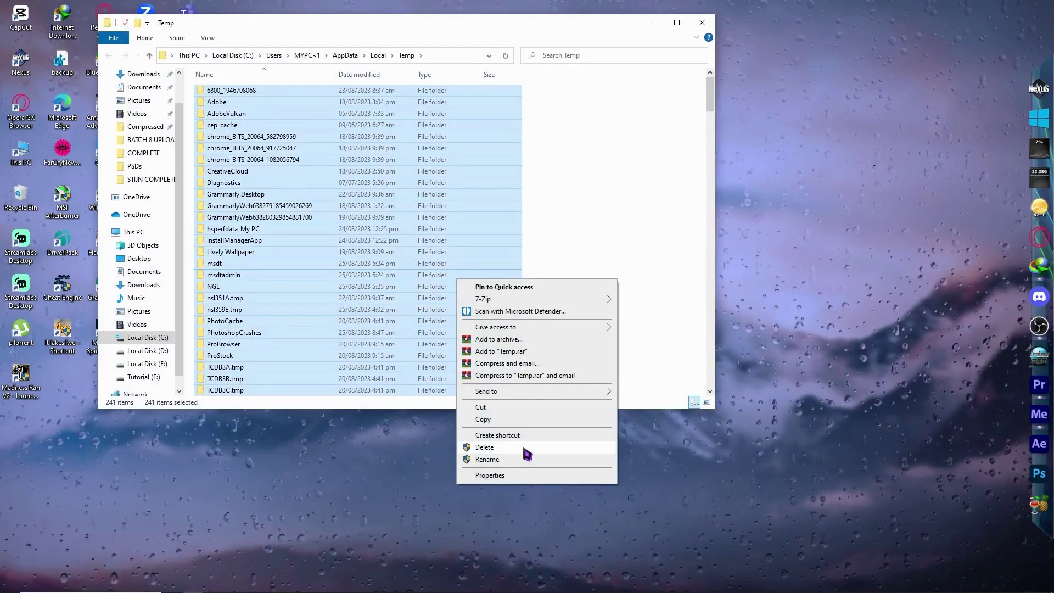
left_click(524, 448)
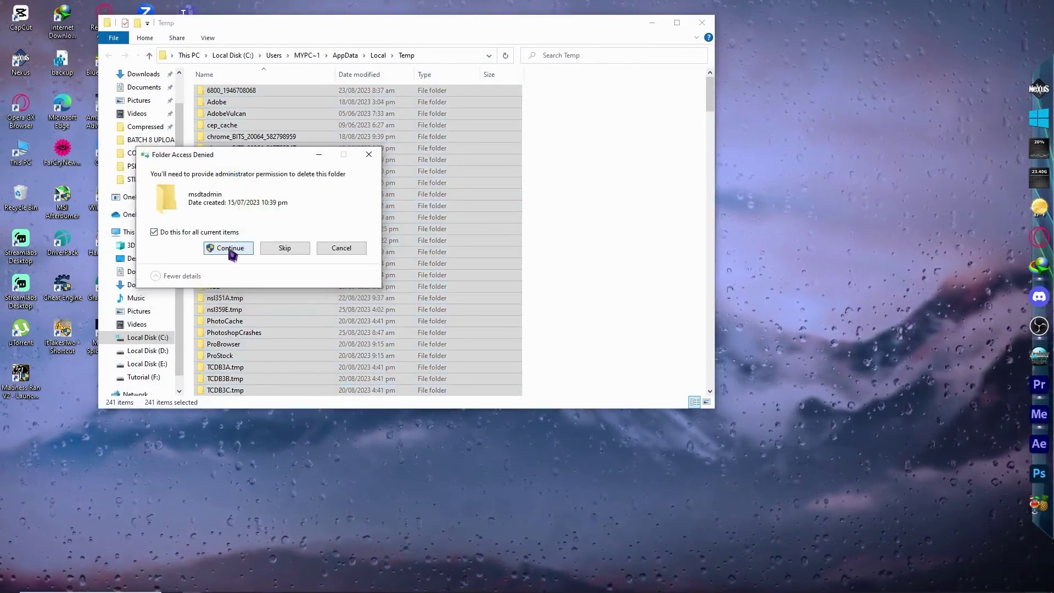
left_click(300, 246)
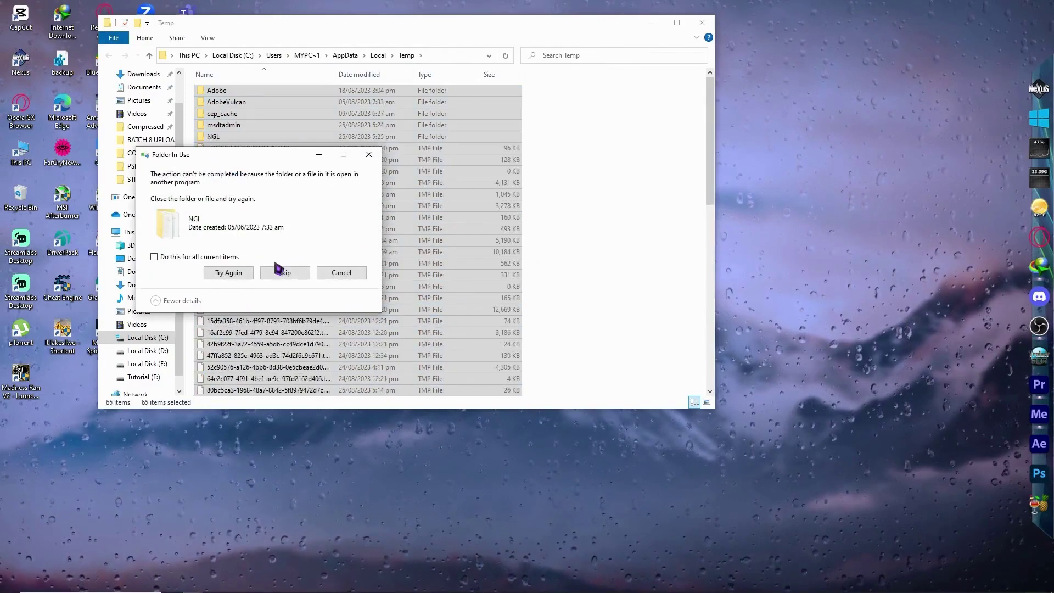
left_click(280, 275)
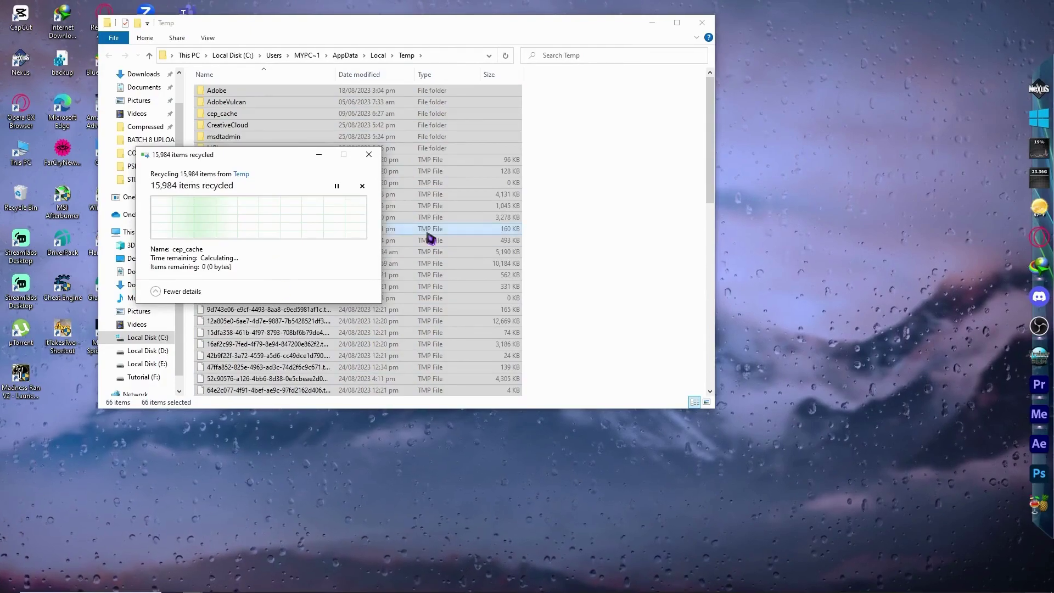
- Deselect the 66 remaining locked items and close the Temp window
scroll(523, 288, "down", 5)
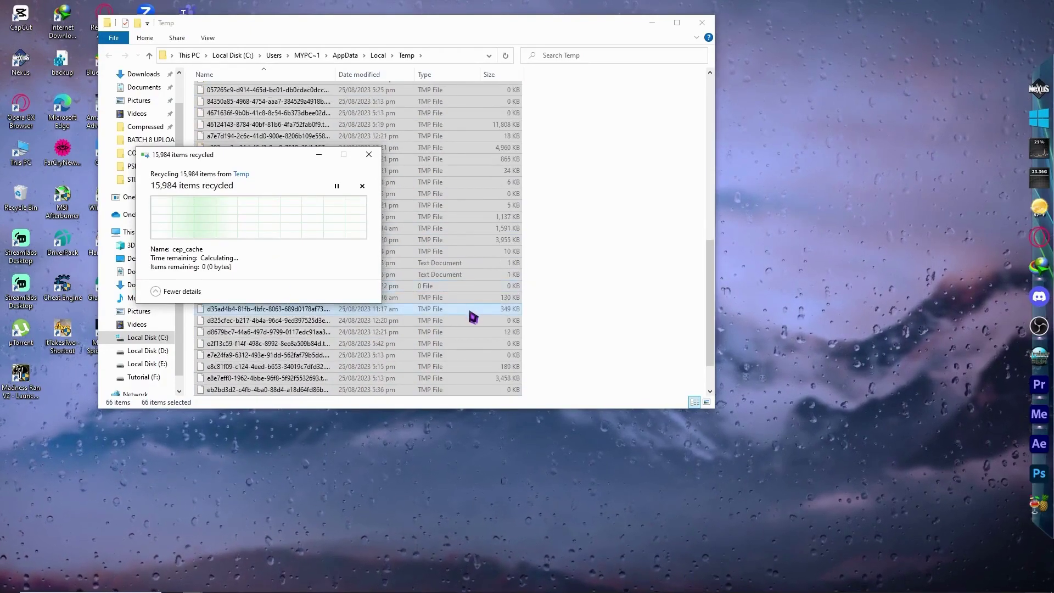
scroll(466, 306, "down", 2)
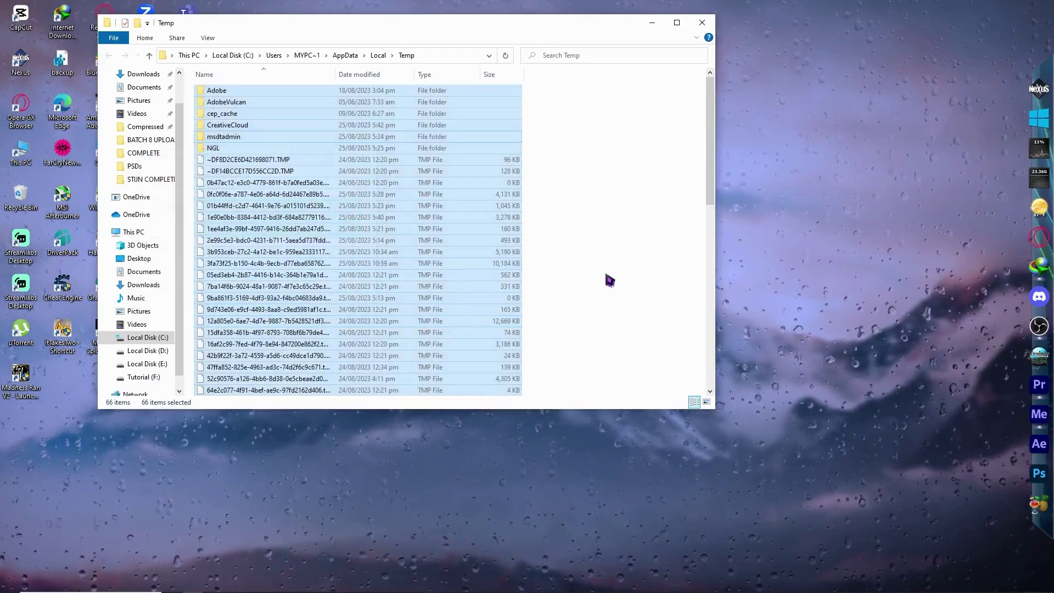
left_click(609, 281)
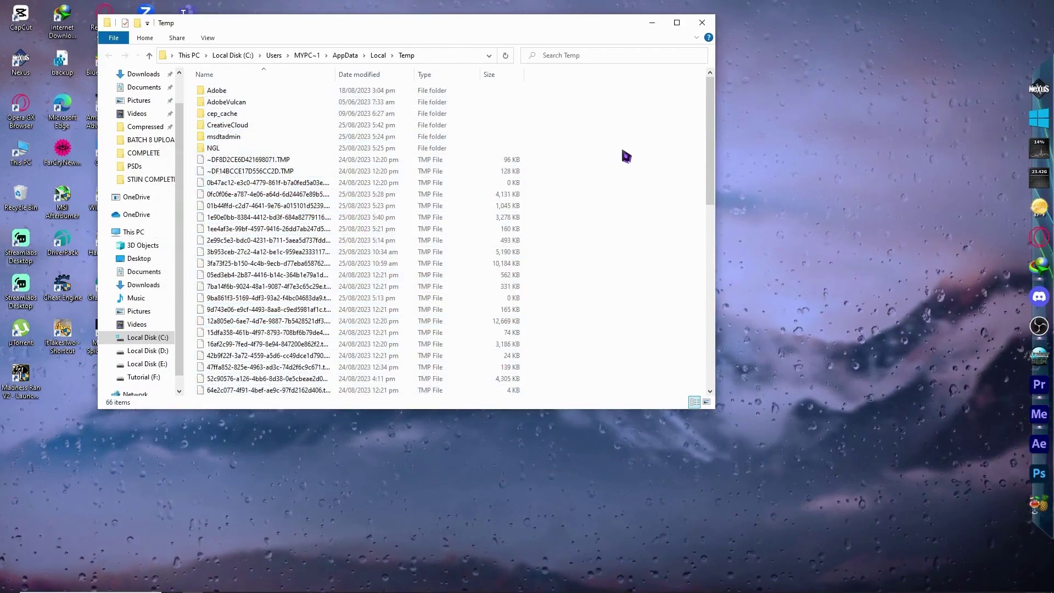
left_click(706, 27)
key("super")
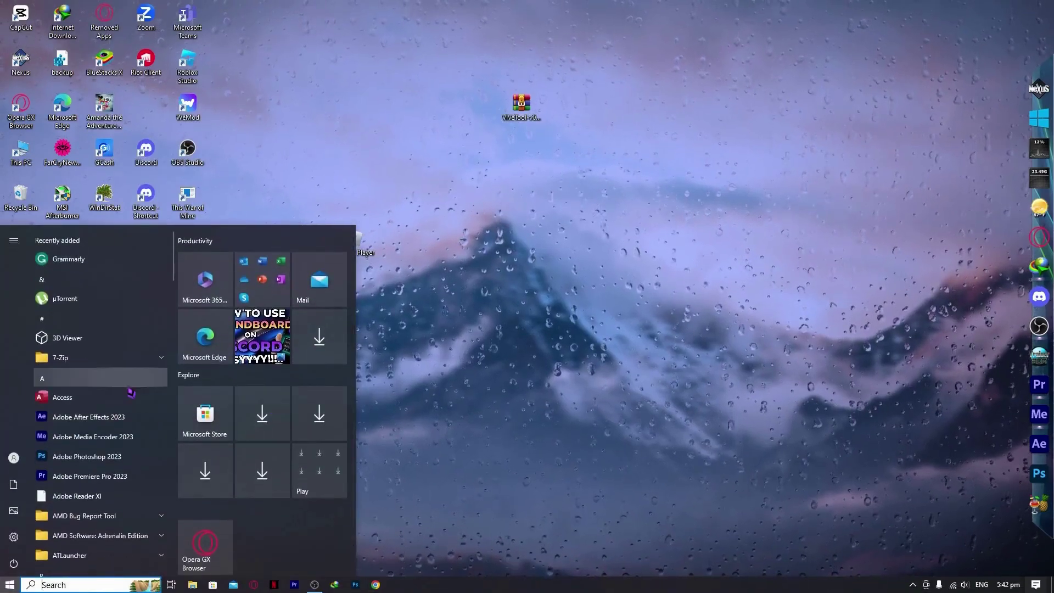
- Search 'apps' and open the Apps & features settings page
type("apps")
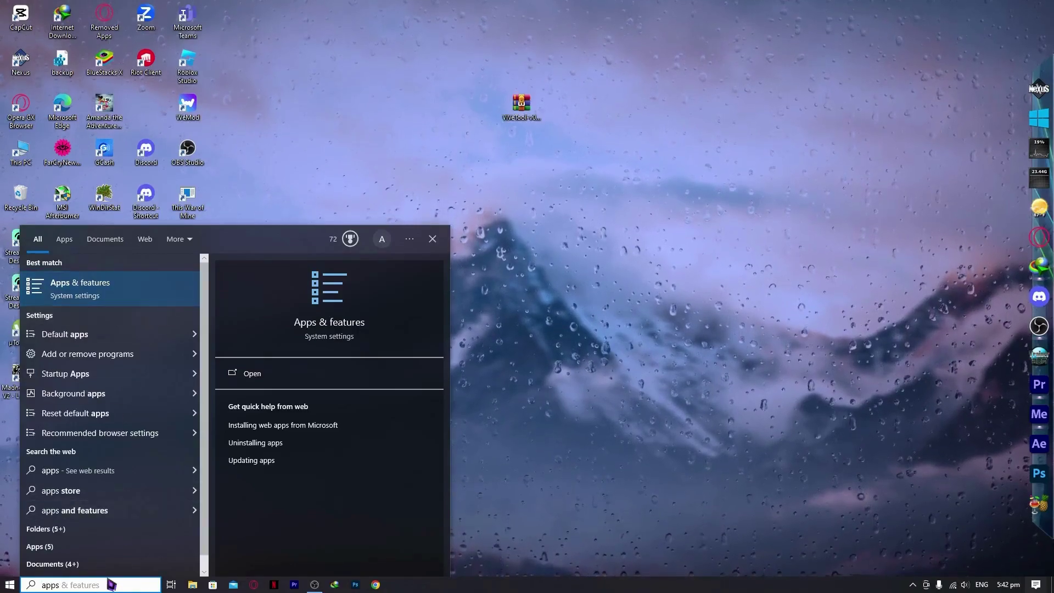
left_click(144, 296)
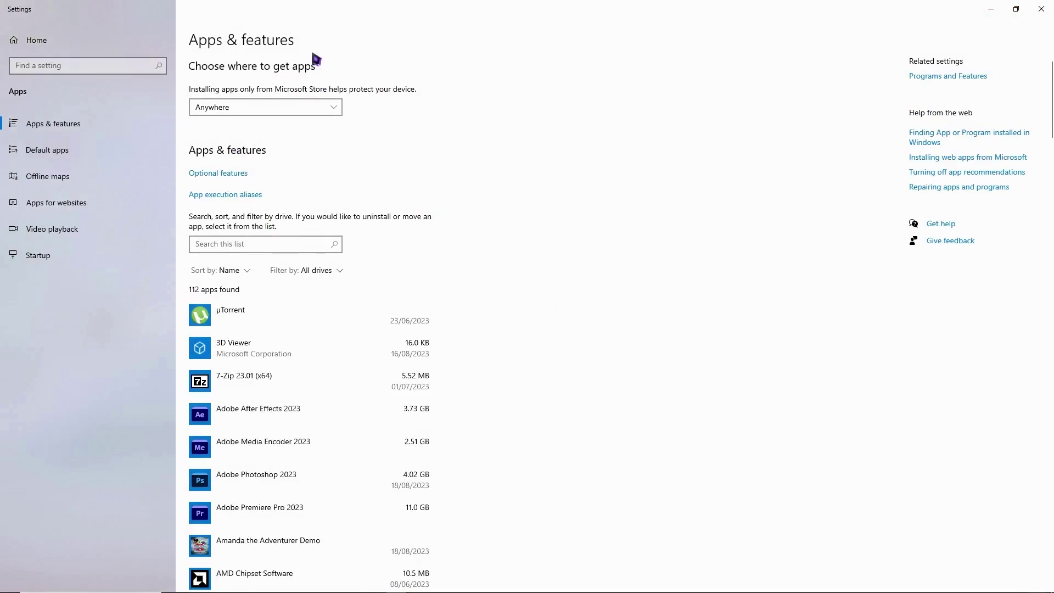
- Filter the app list by 'roblo' and uninstall Roblox
left_click(274, 247)
type("roblox")
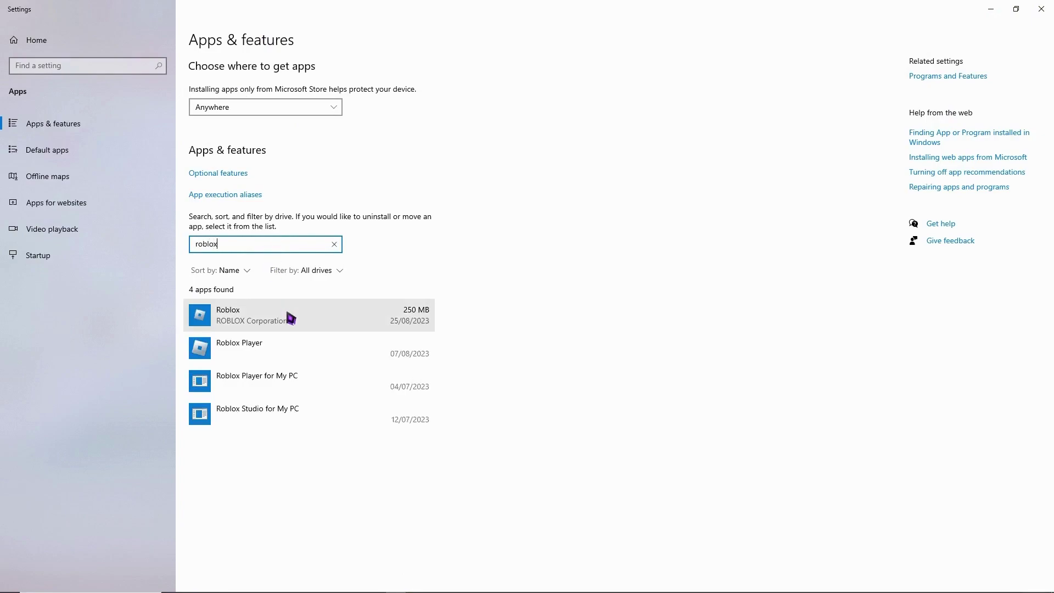
left_click(287, 313)
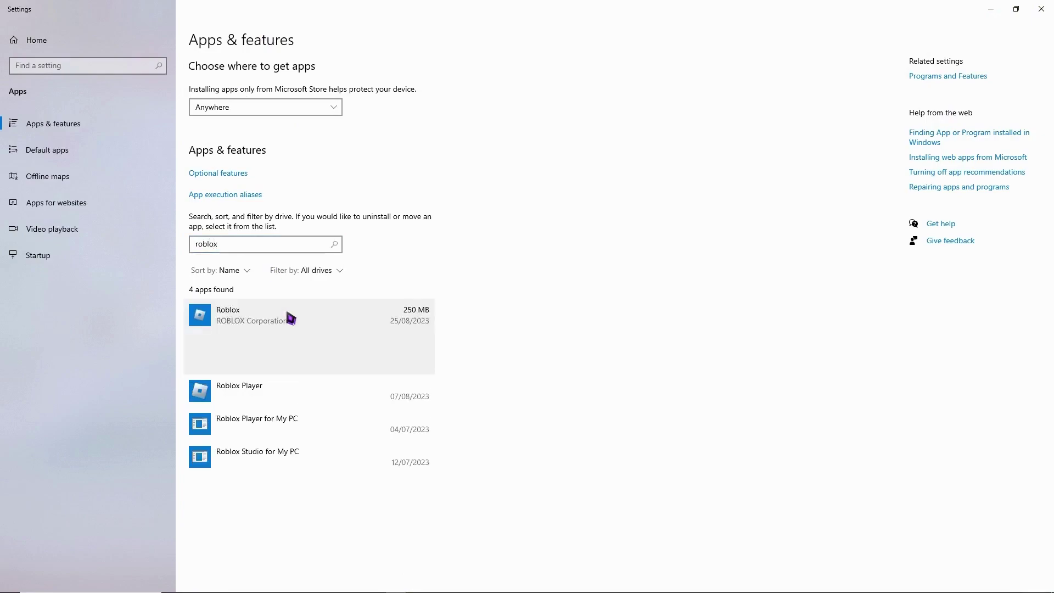
left_click(405, 361)
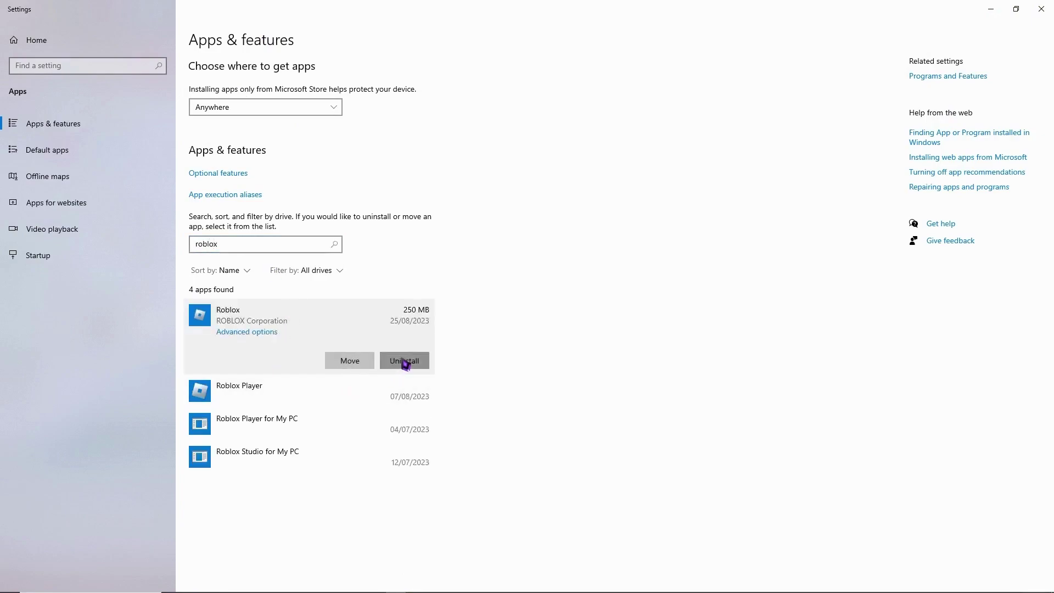
left_click(448, 336)
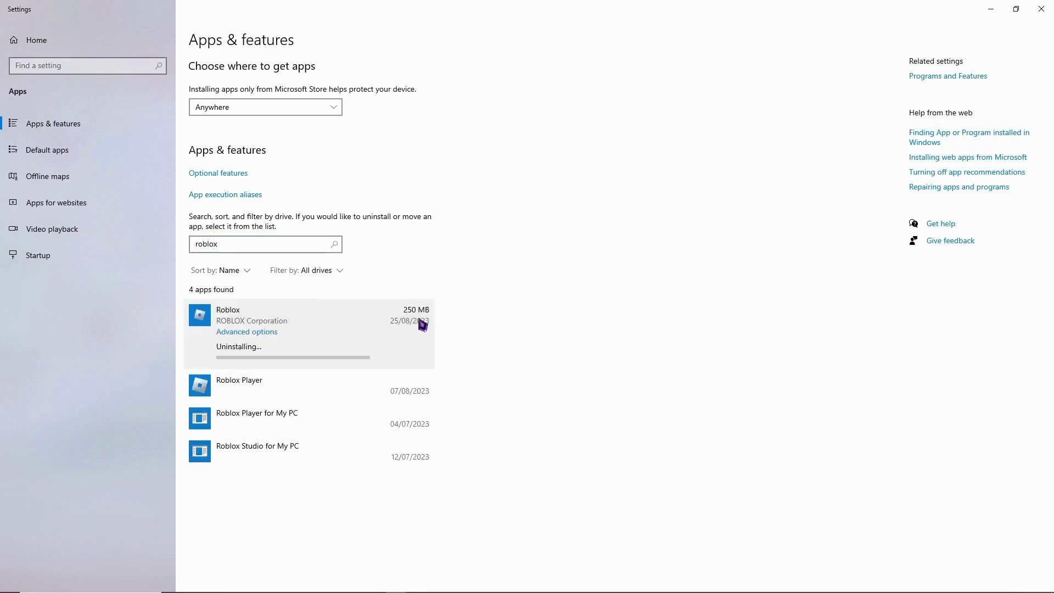
- Uninstall Roblox Player and Roblox Studio for My PC, dismissing the cannot-find error
left_click(381, 376)
left_click(406, 384)
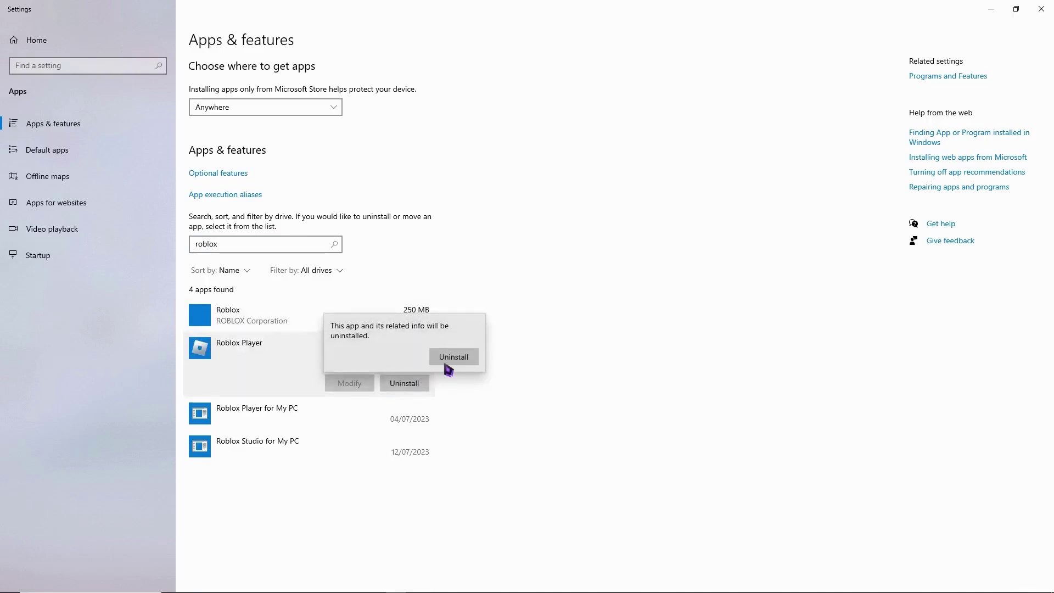
left_click(453, 356)
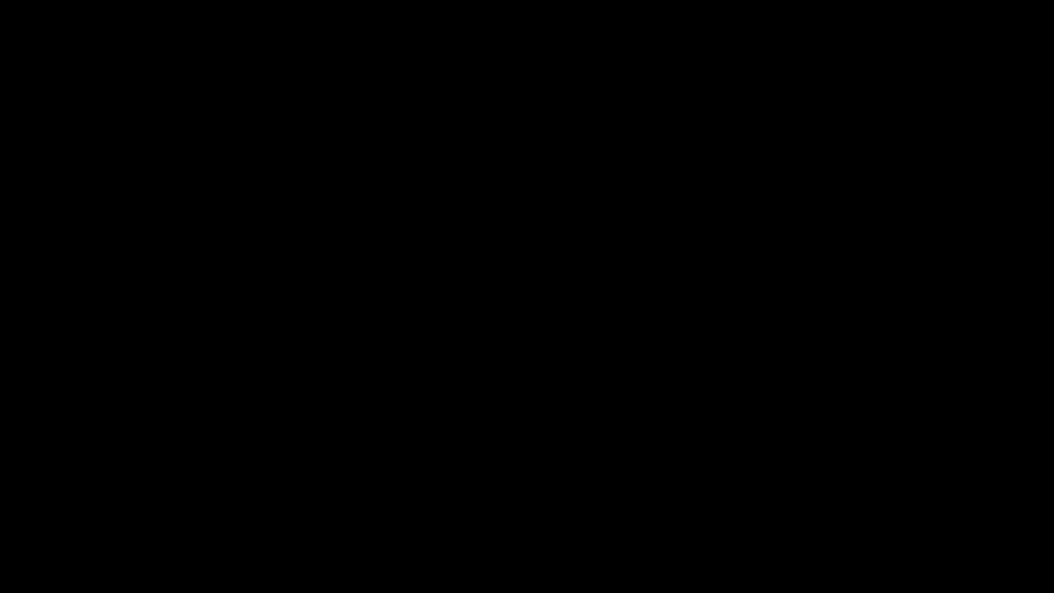
left_click(360, 348)
left_click(405, 384)
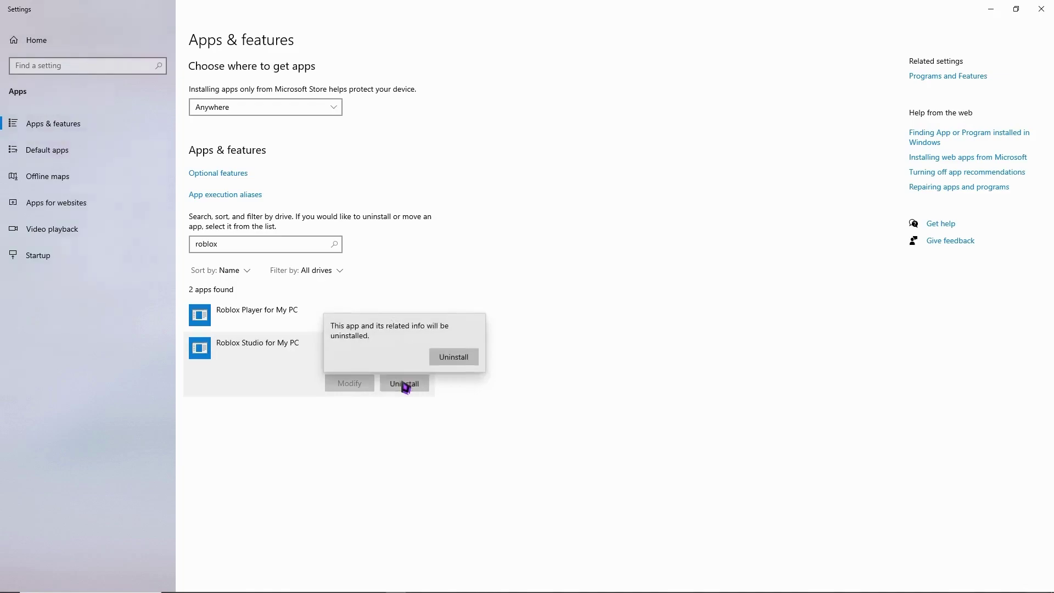
left_click(450, 357)
left_click(650, 306)
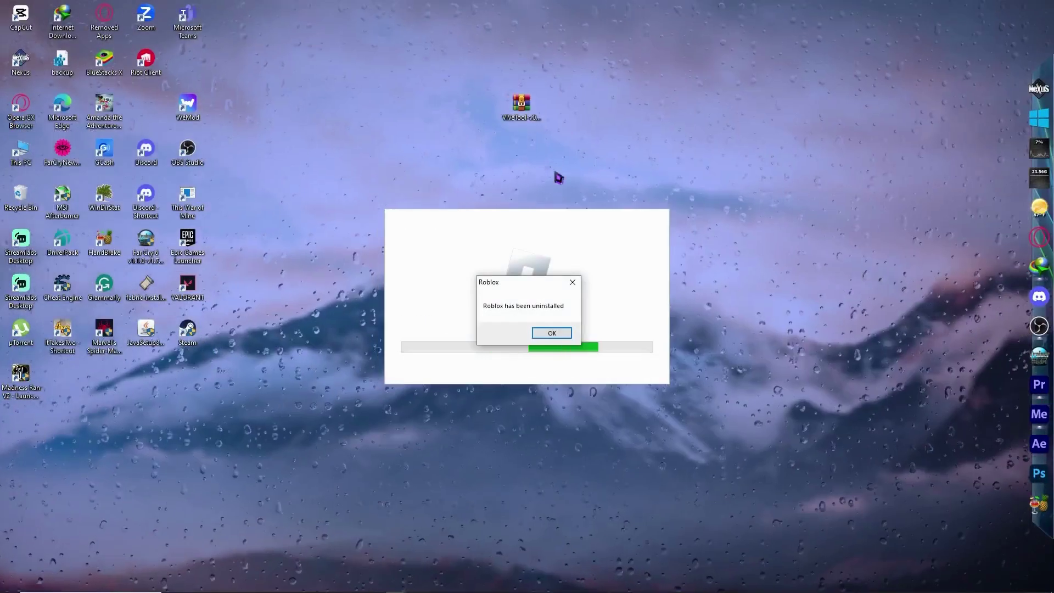
- Reinstall Roblox from roblox.com and move the Roblox Player shortcut to the desktop centre
left_click(552, 332)
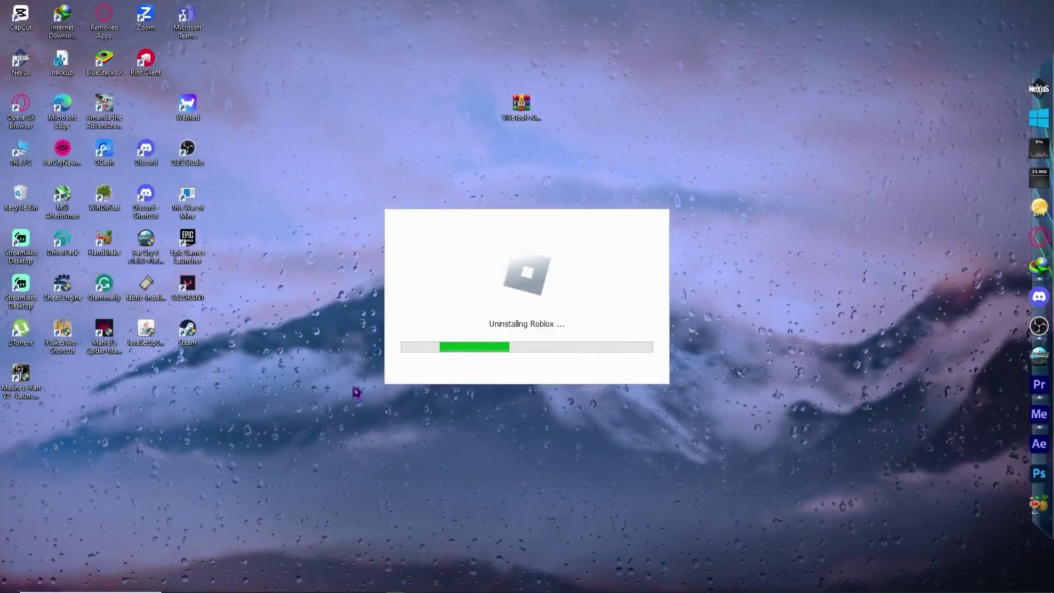
mouse_move(263, 588)
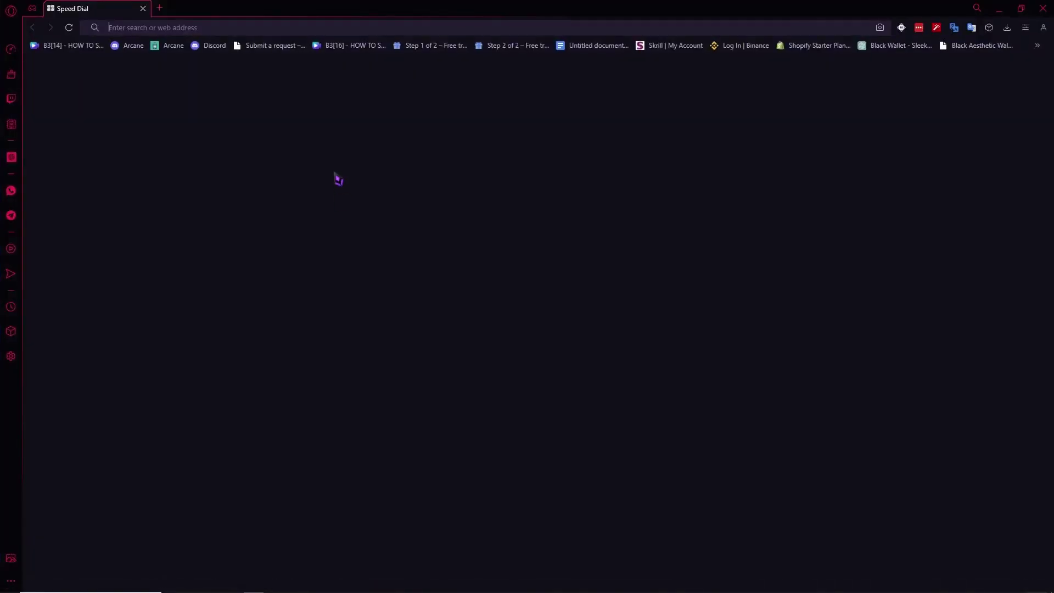
type("roblo")
key("Return")
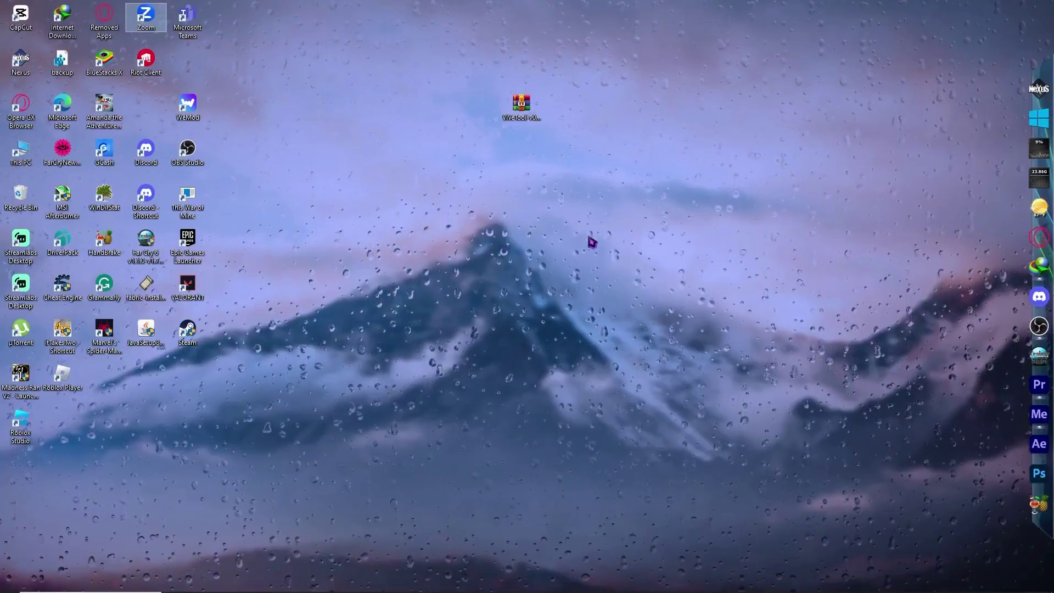
left_click_drag(62, 378, 536, 296)
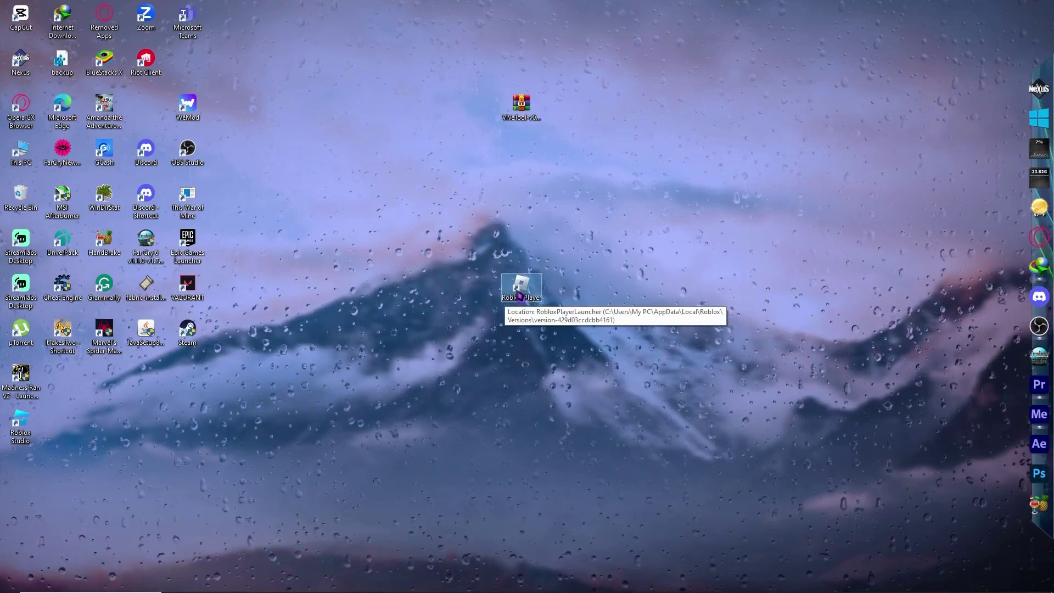
- Set the Roblox Player shortcut to always run as administrator in its Compatibility properties
right_click(517, 289)
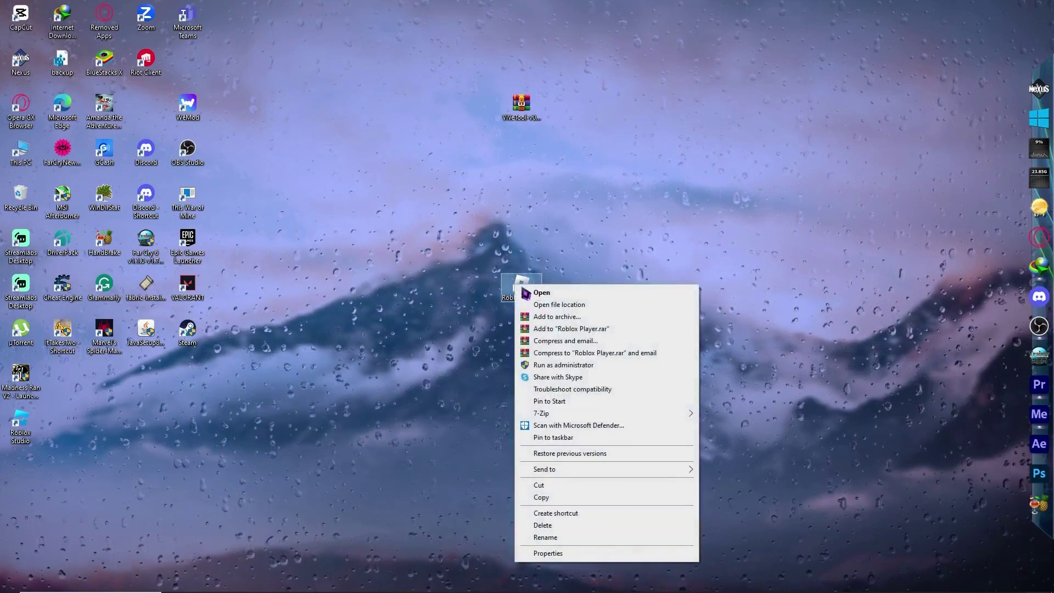
left_click(548, 553)
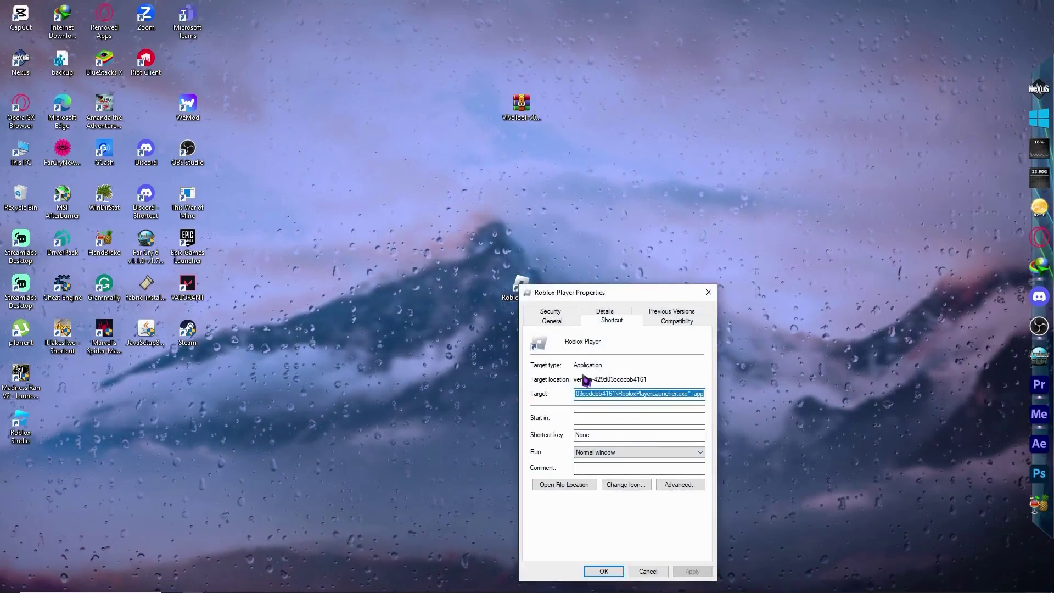
left_click(673, 324)
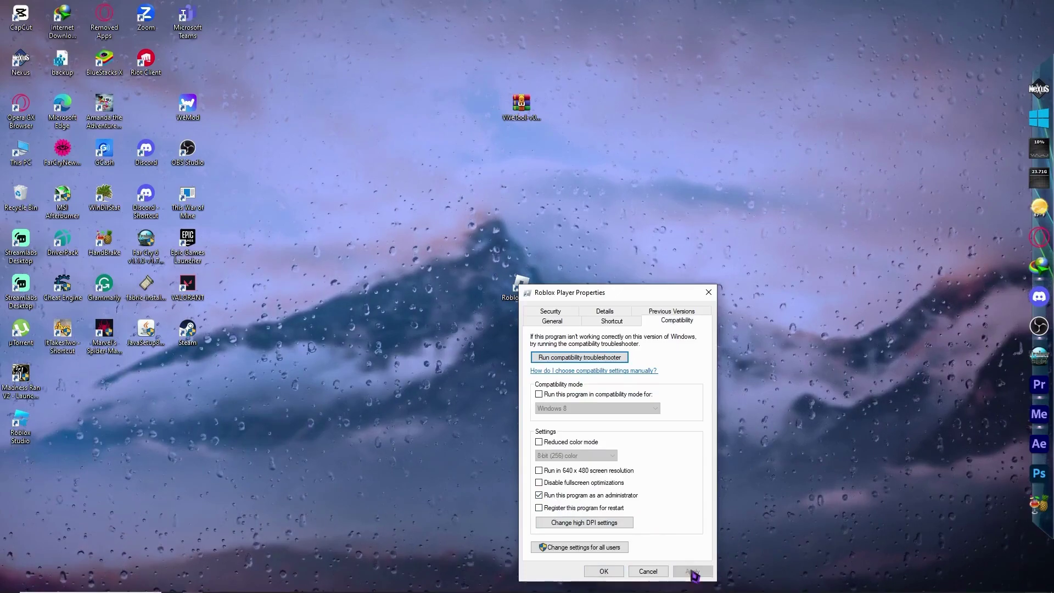
left_click(605, 571)
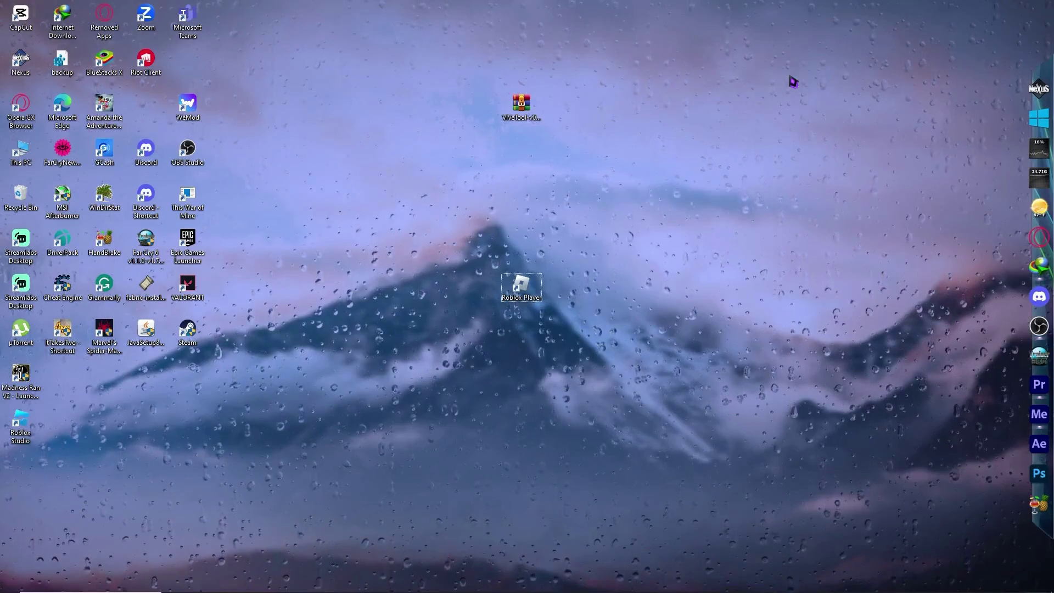
- Open the Temp folder by running %temp% from the Run dialog
key("super+r")
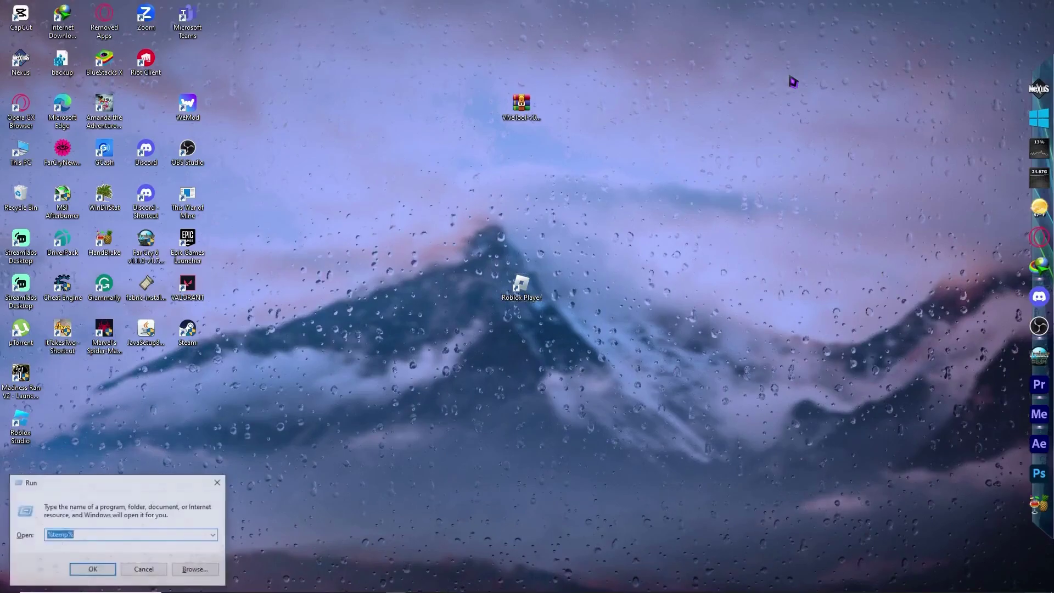
left_click(82, 536)
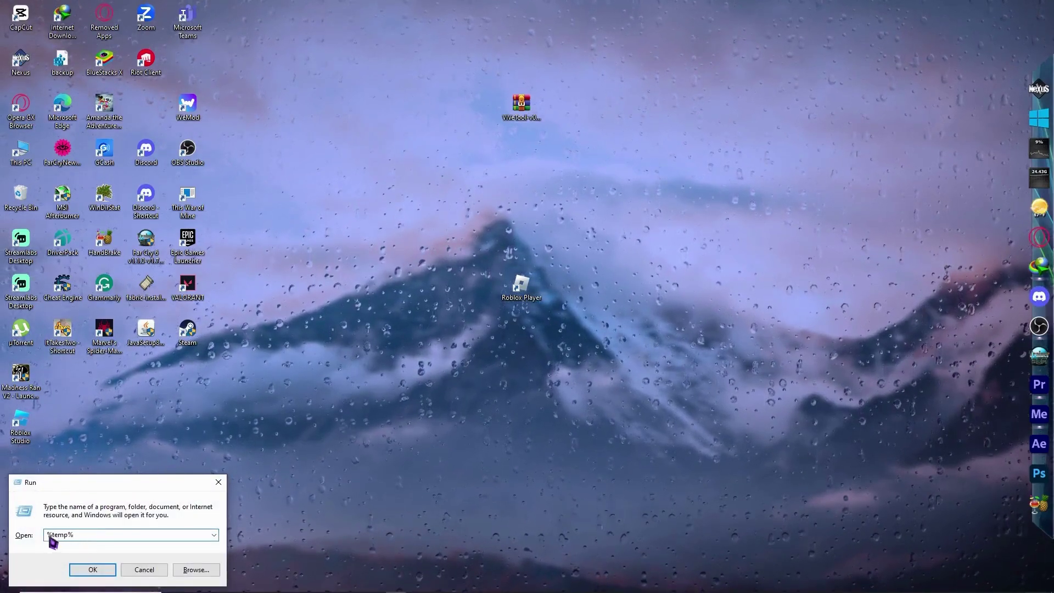
left_click(54, 538)
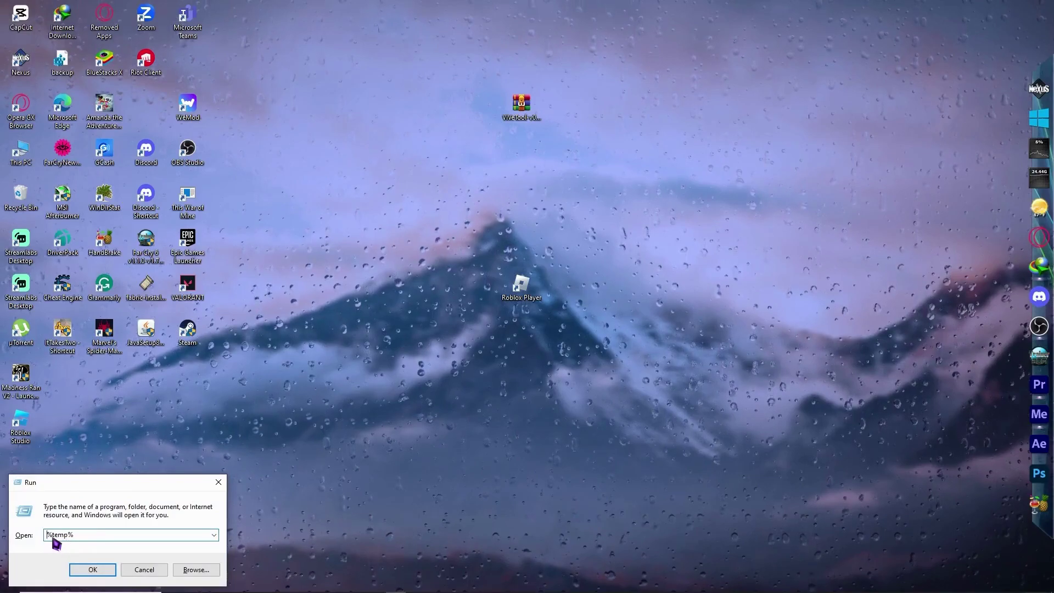
left_click(73, 537)
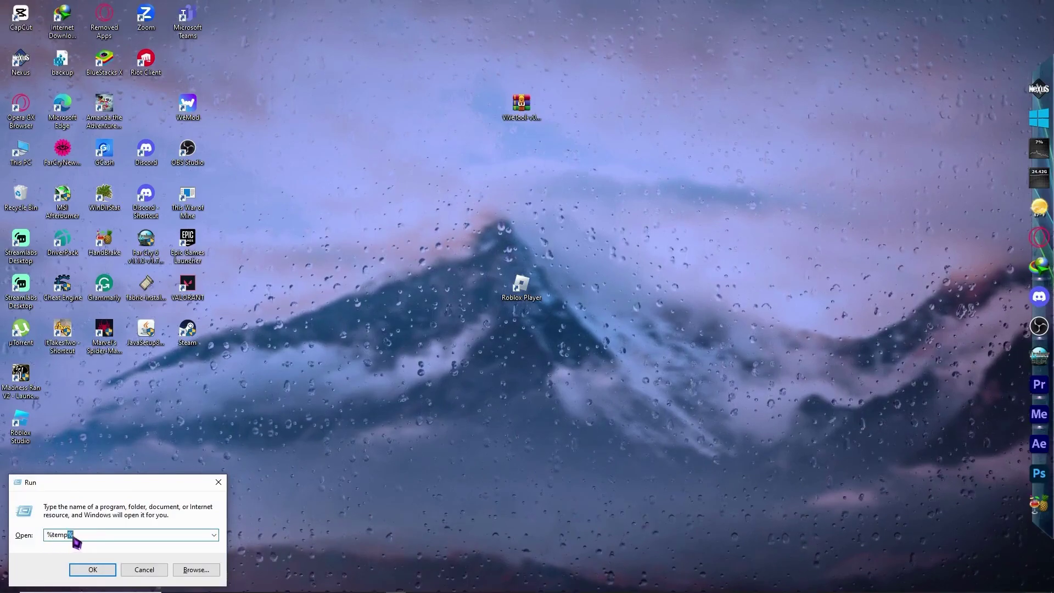
left_click(93, 571)
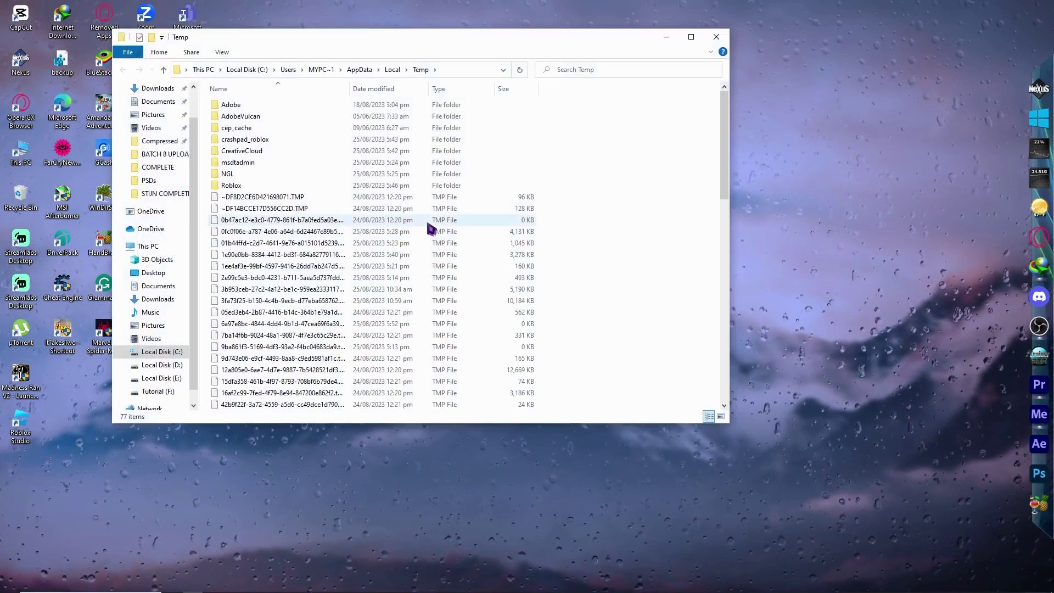
- Delete the Roblox folder from Temp and close the Explorer window
left_click(385, 220)
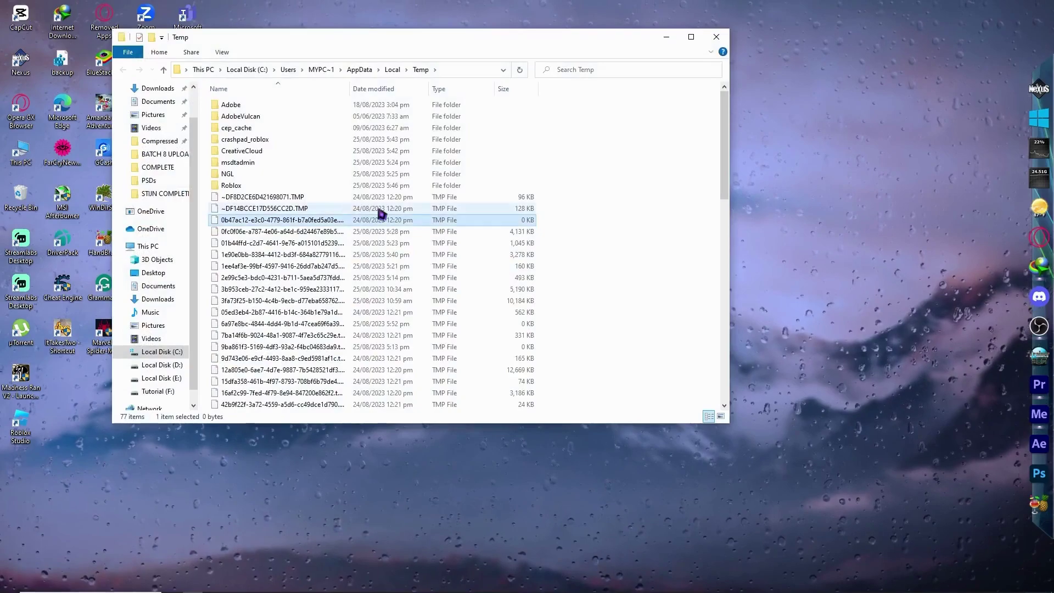
left_click(233, 188)
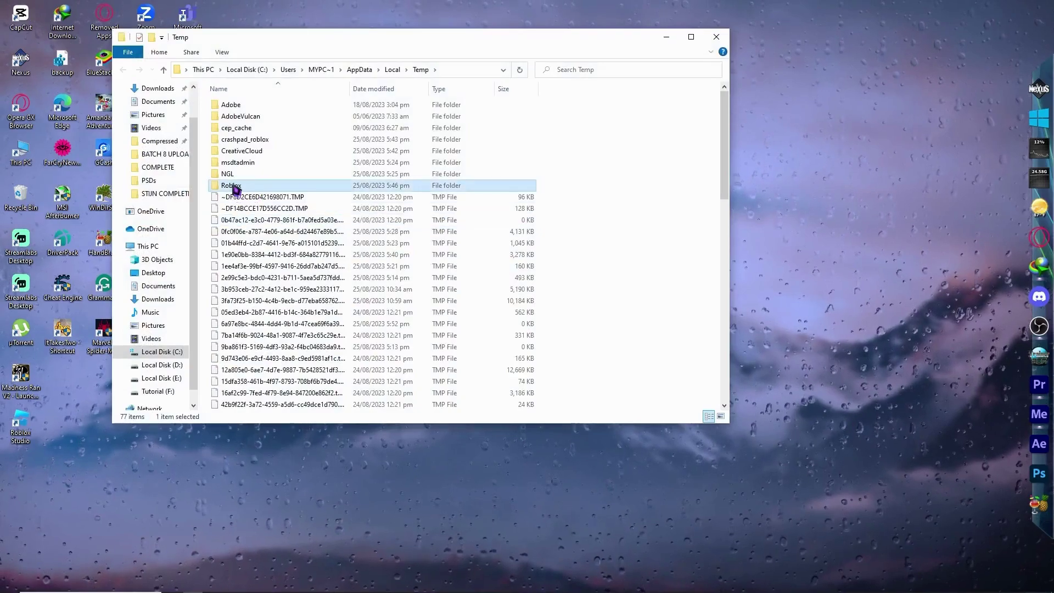
right_click(235, 189)
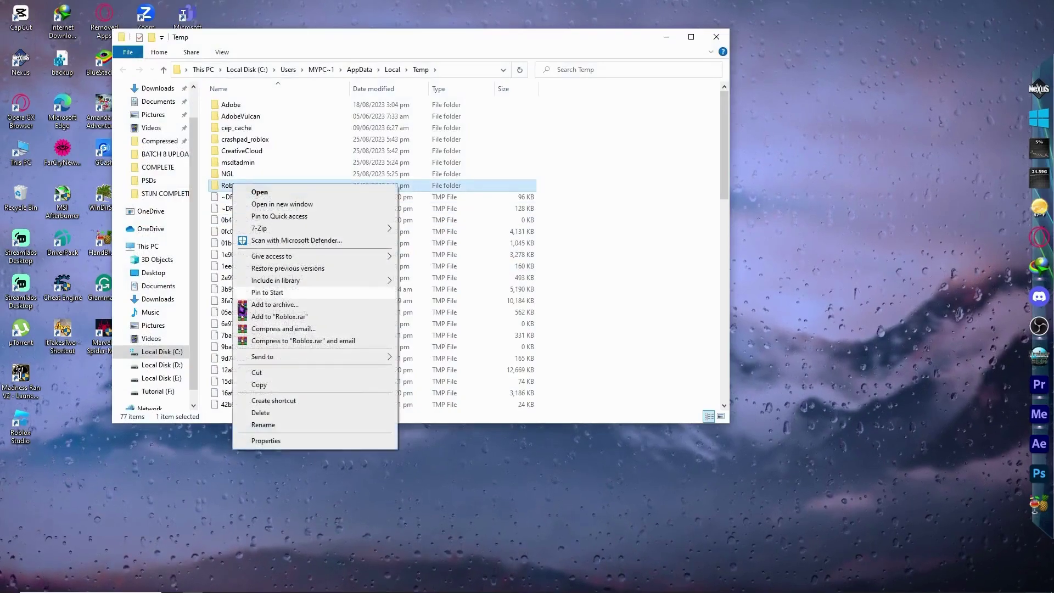
left_click(286, 416)
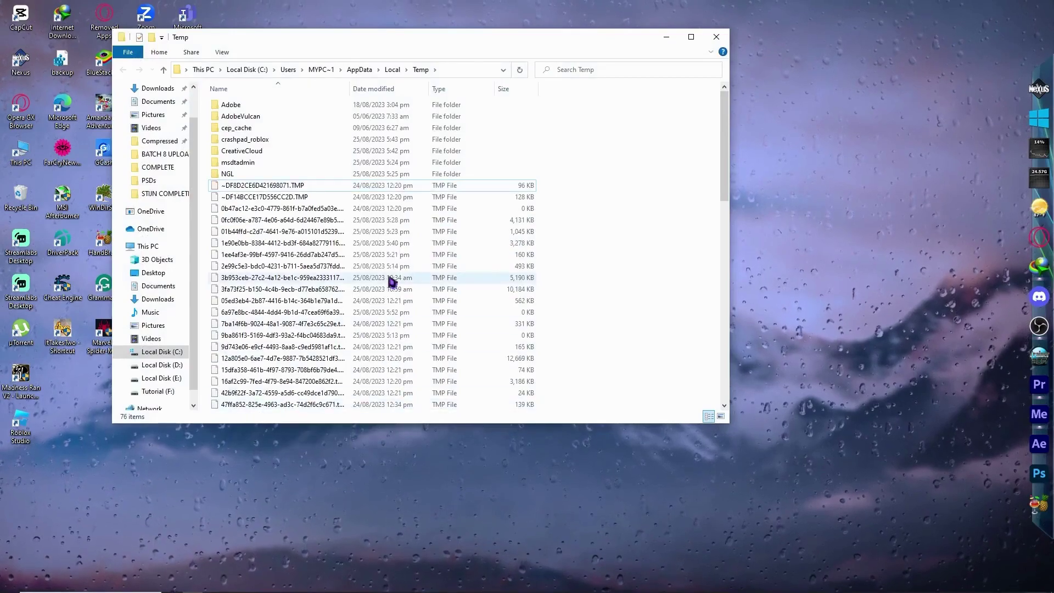
scroll(379, 284, "down", 6)
scroll(380, 286, "up", 6)
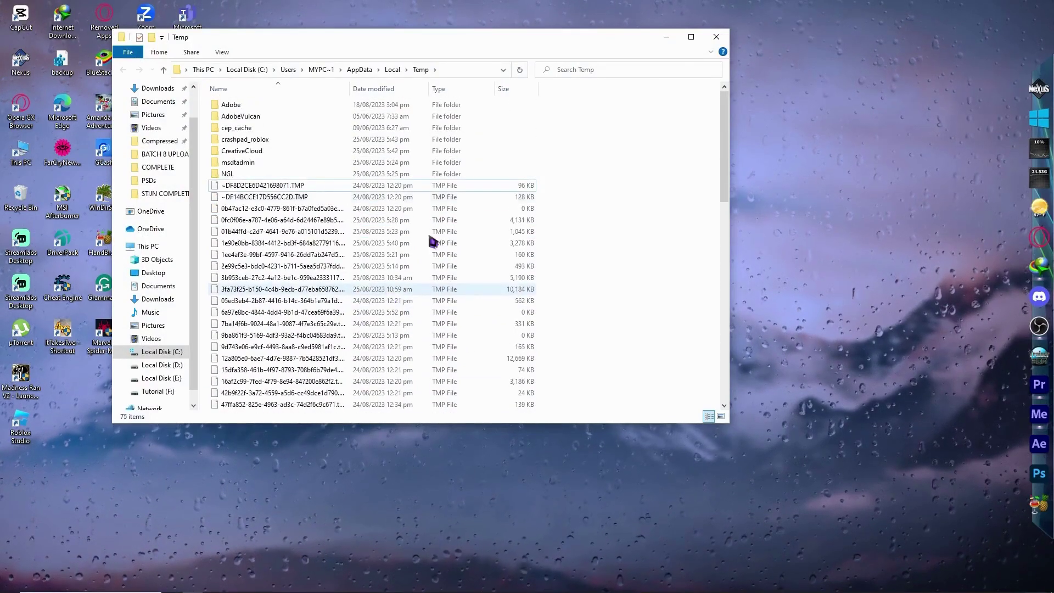
left_click(716, 37)
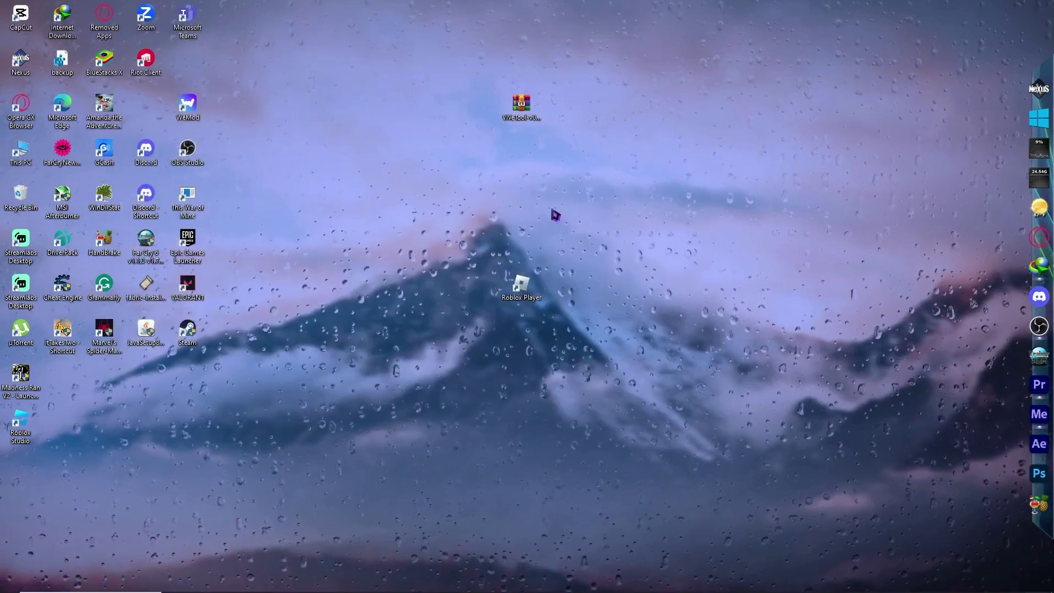
- Launch Google Chrome from Windows Search with 'google' and open its Settings page
left_click(10, 585)
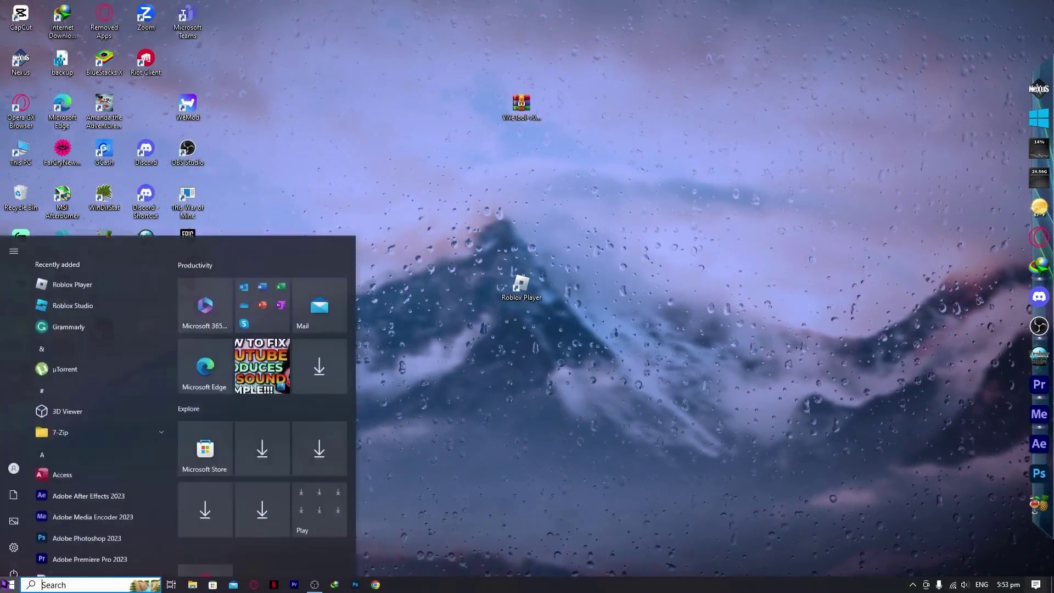
type("google")
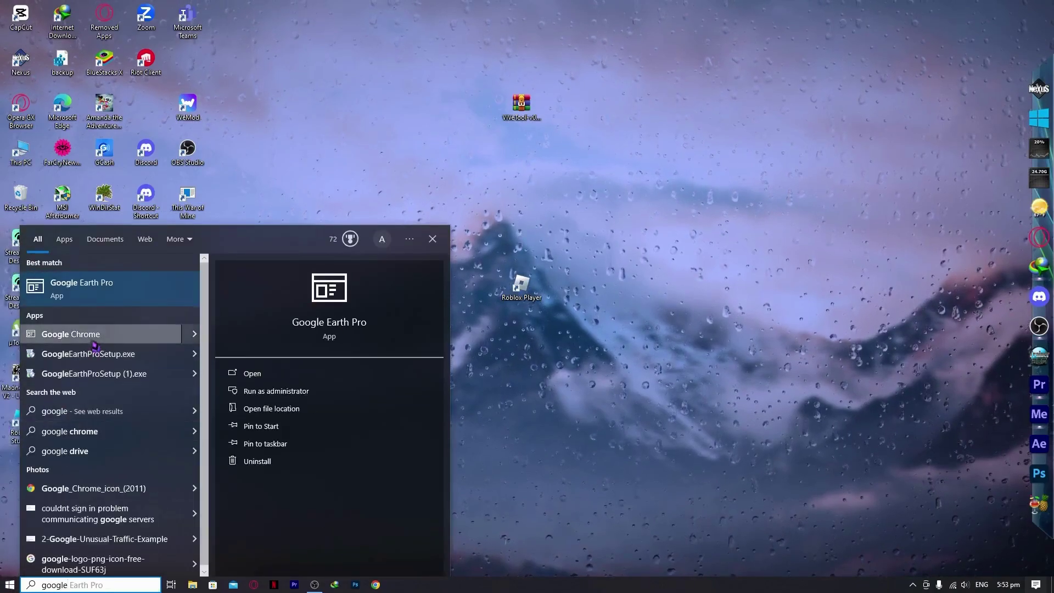
key("Escape")
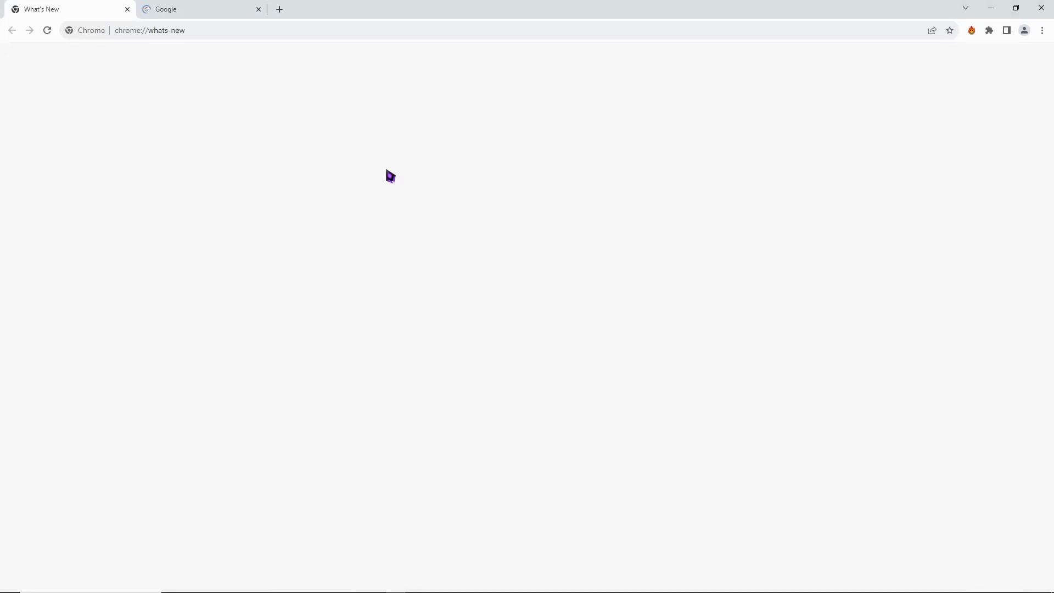
left_click(1042, 31)
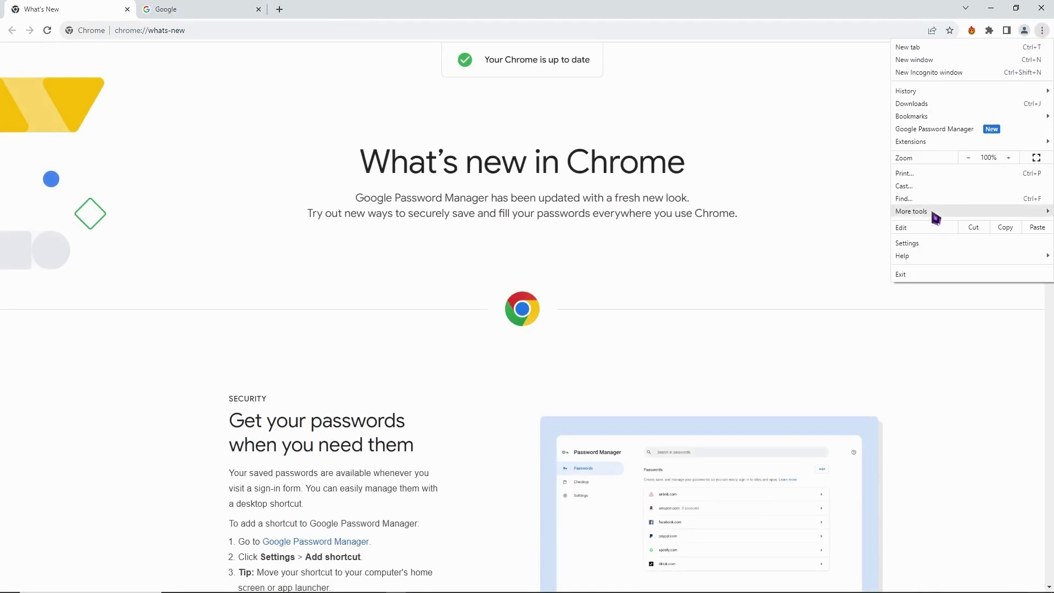
left_click(925, 242)
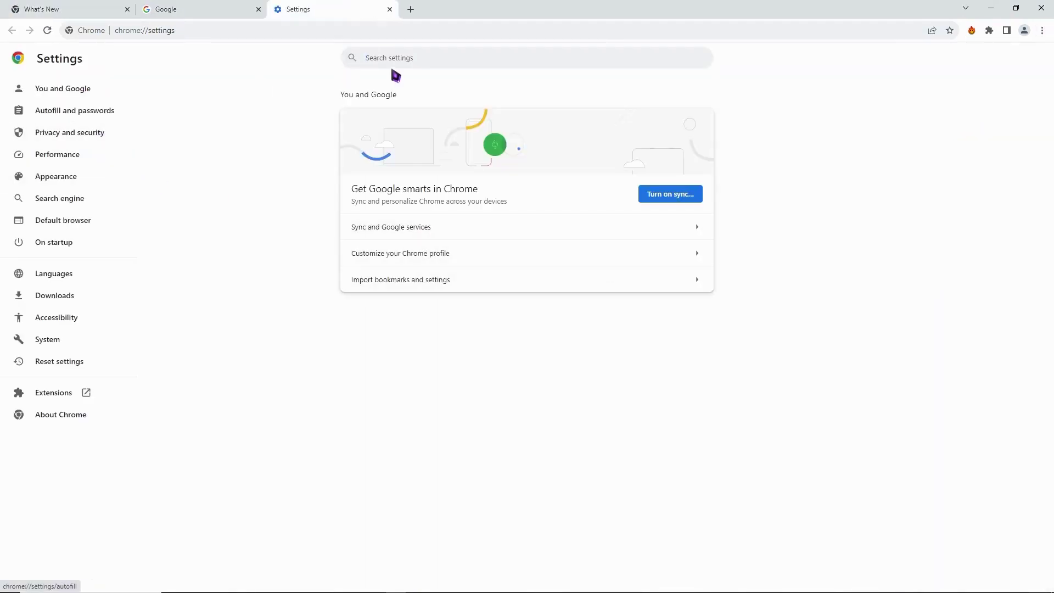
- Search Chrome settings for 'all sit' and open See all site data and permissions
left_click(420, 63)
type("all site")
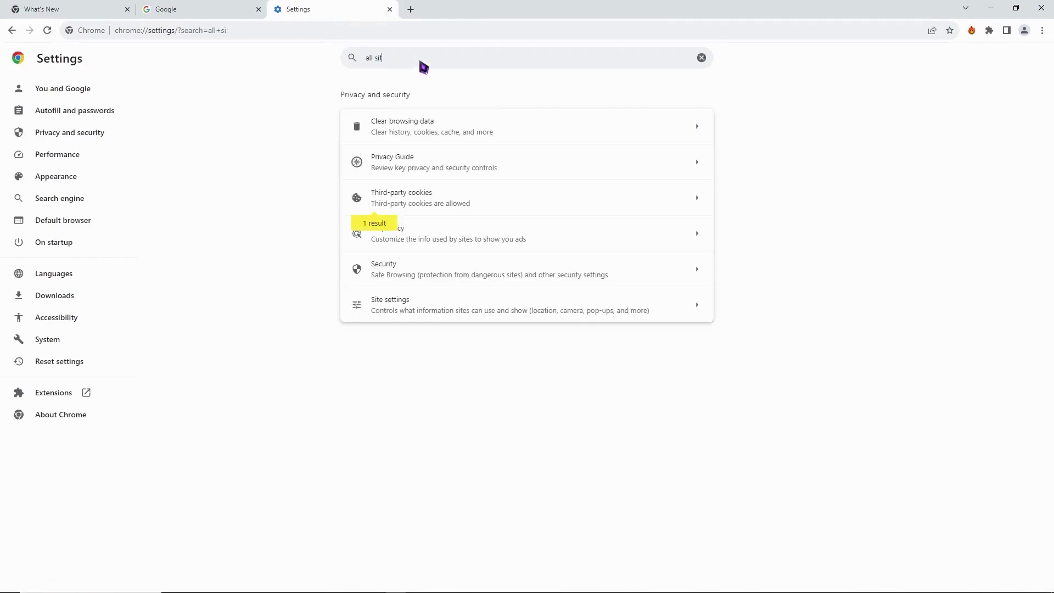
left_click(499, 202)
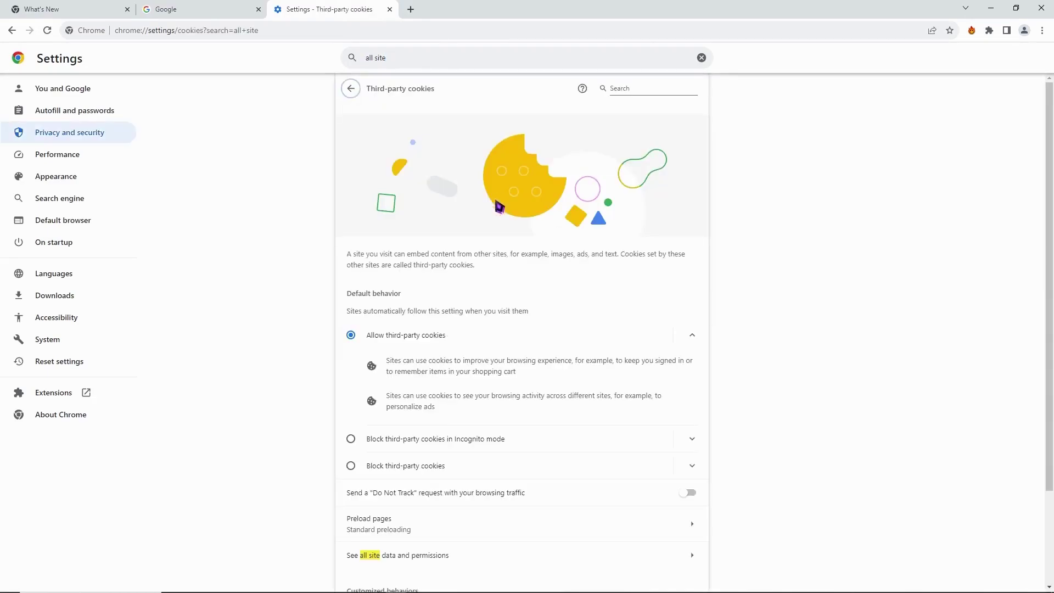
scroll(433, 186, "down", 2)
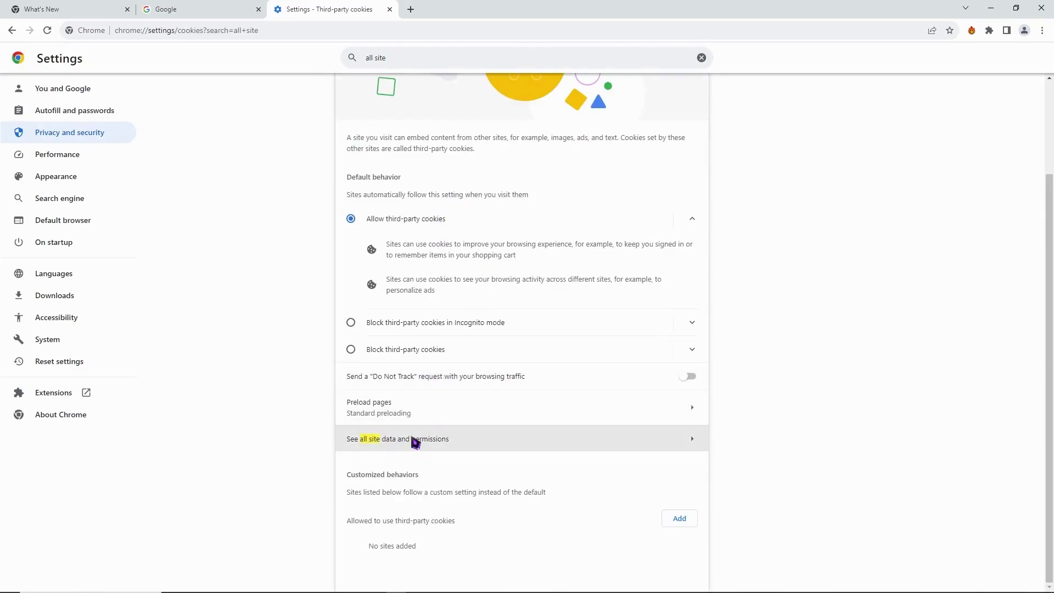
left_click(415, 443)
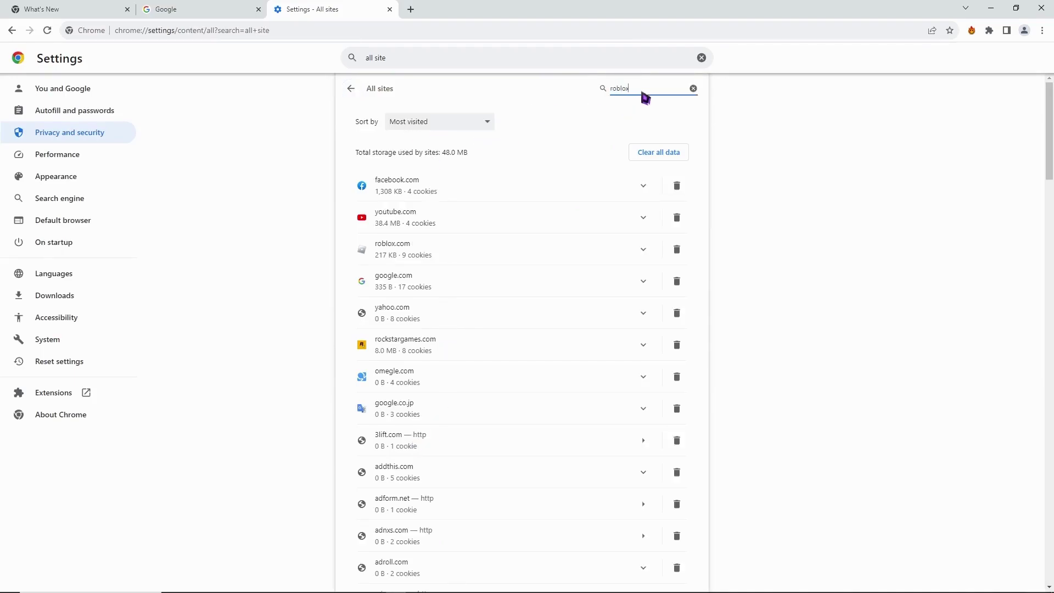
- Clear all displayed roblox.com site data, leaving 0 B stored
left_click(505, 192)
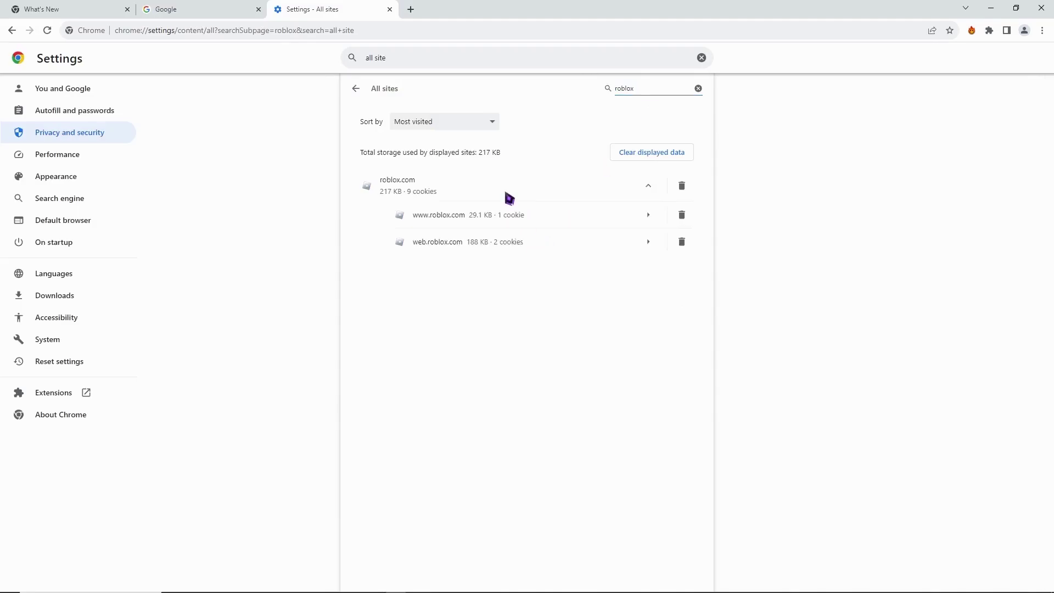
left_click(681, 187)
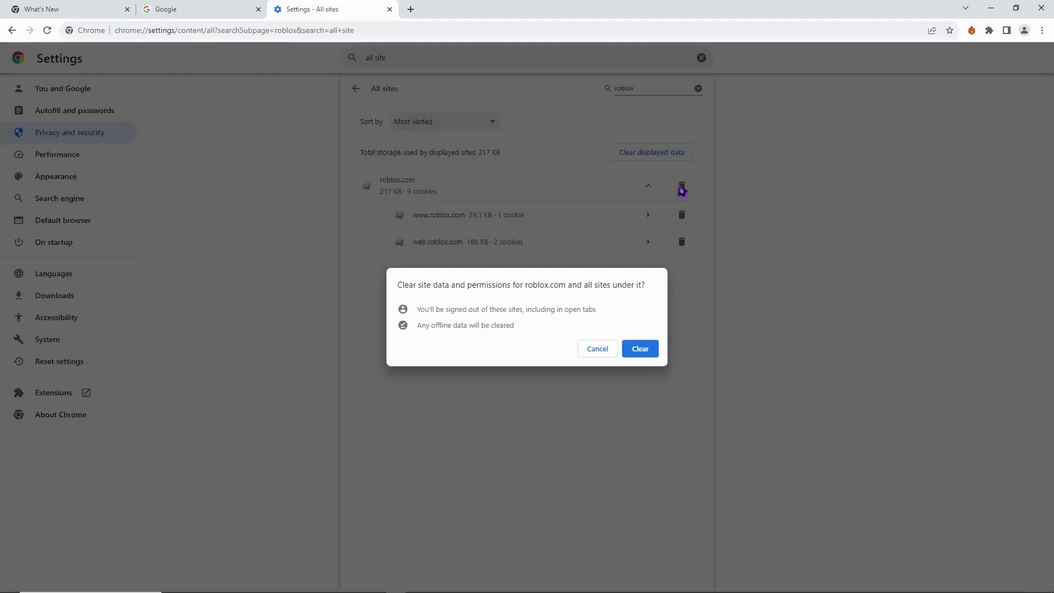
left_click(640, 350)
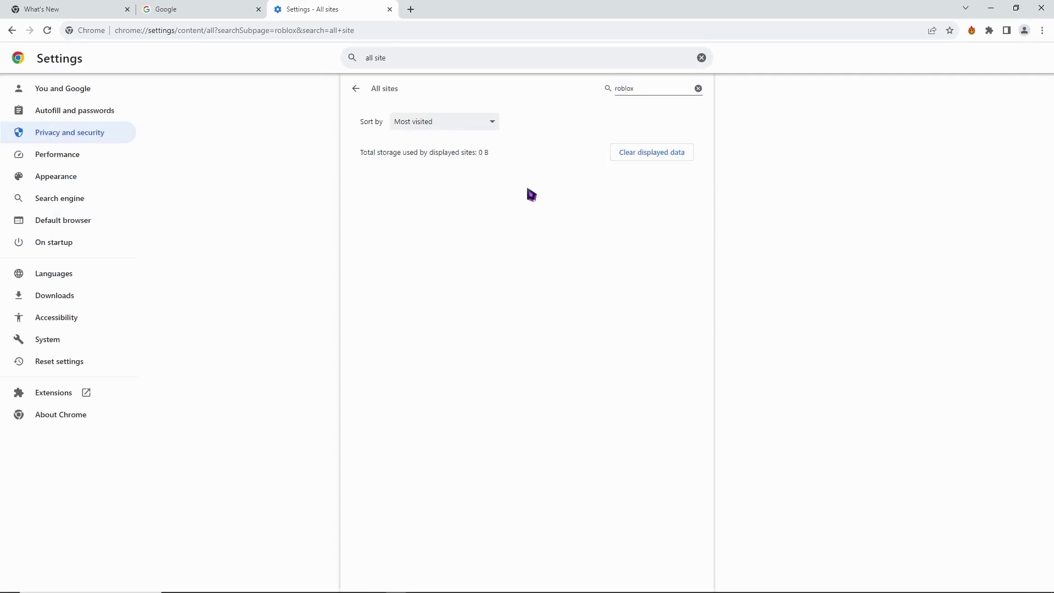